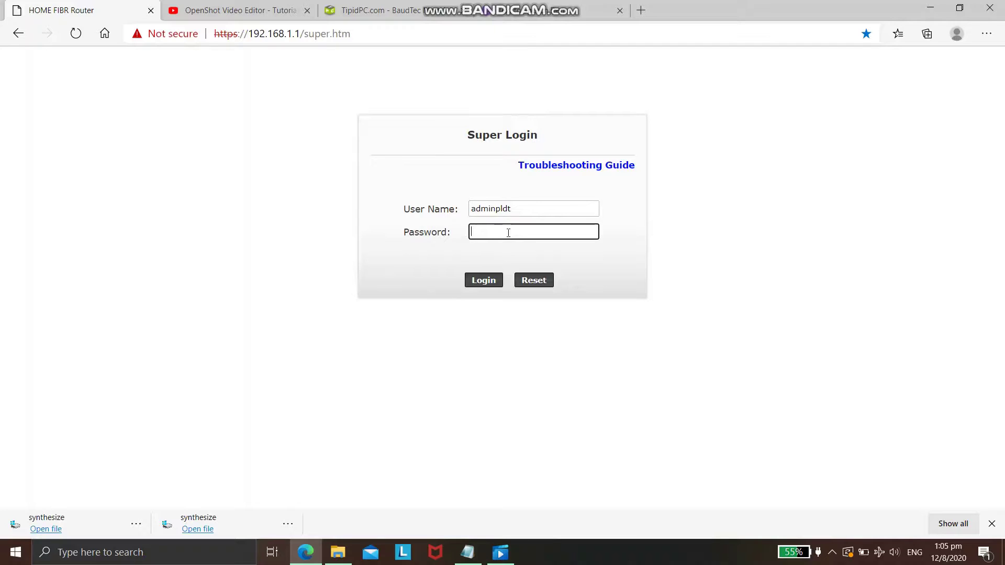
Enter the super-admin password in the Super Login Password field
{"action": "type", "text": "12345•••••••••••"}
Select the saved router password in the Notepad access notes, then go back to the router page
{"action": "left_click", "coordinate": [467, 552]}
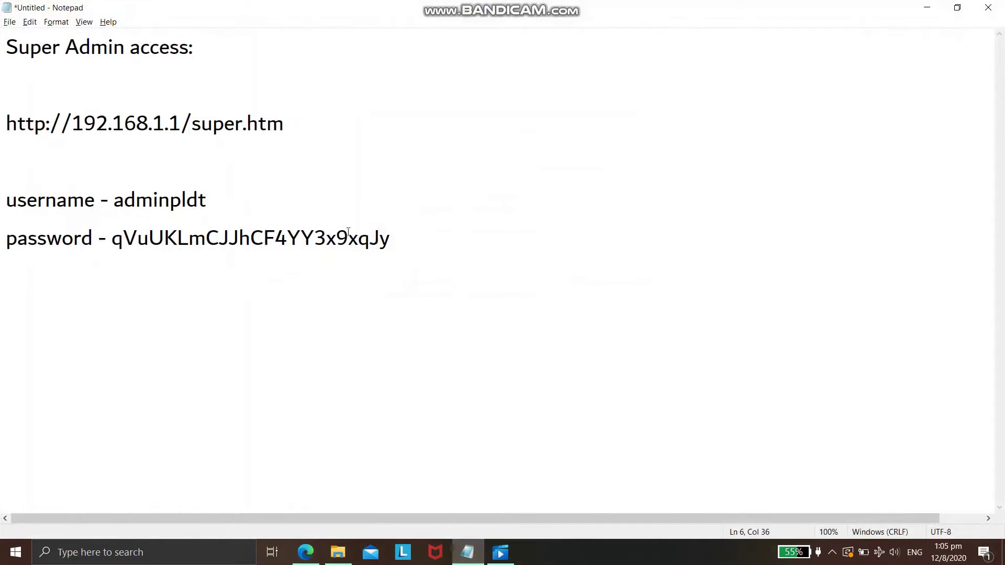
{"action": "left_click_drag", "start_coordinate": [395, 237], "coordinate": [111, 230]}
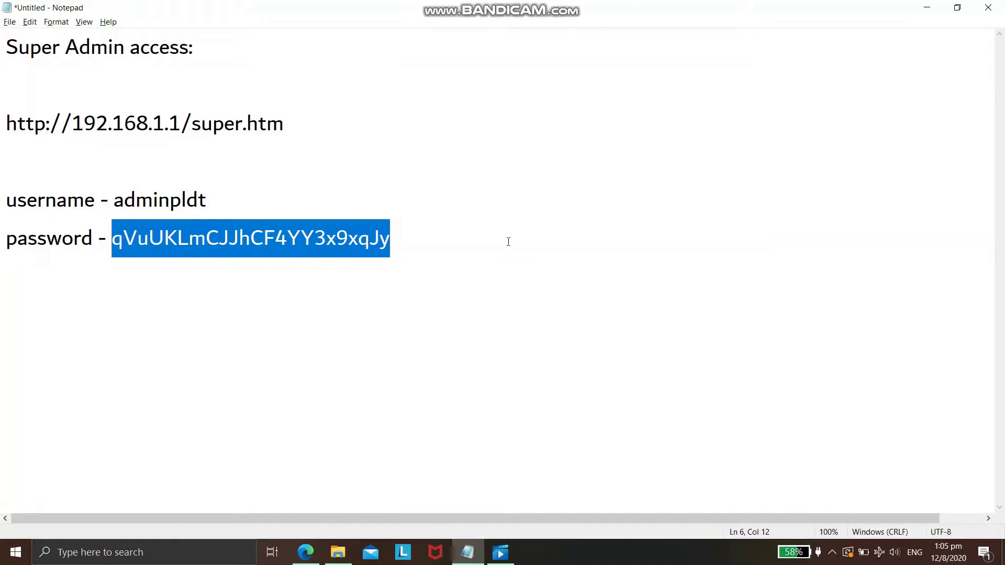
{"action": "left_click", "coordinate": [305, 552]}
Log in as super admin and scroll through the device Status page
{"action": "left_click", "coordinate": [555, 236]}
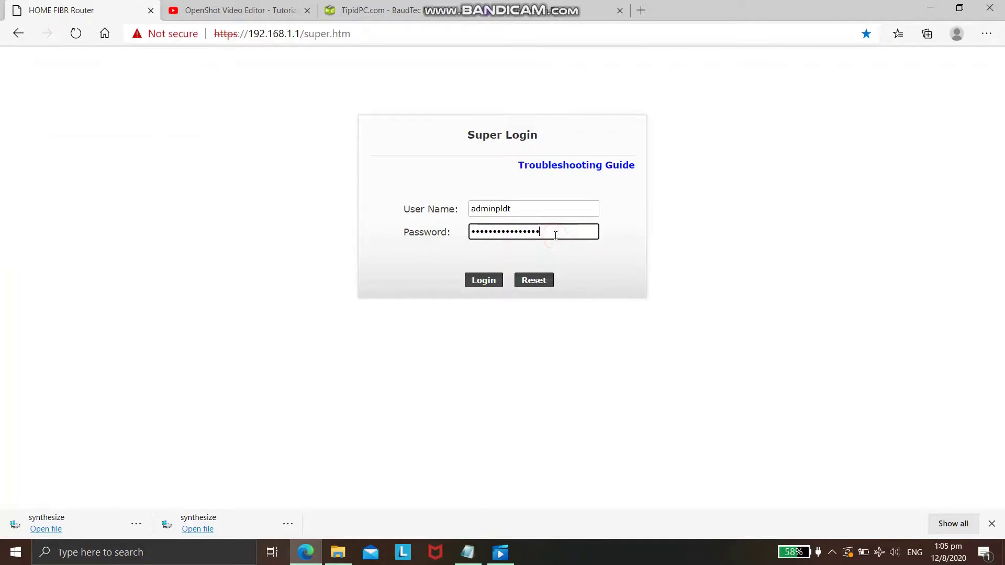
{"action": "left_click", "coordinate": [480, 281]}
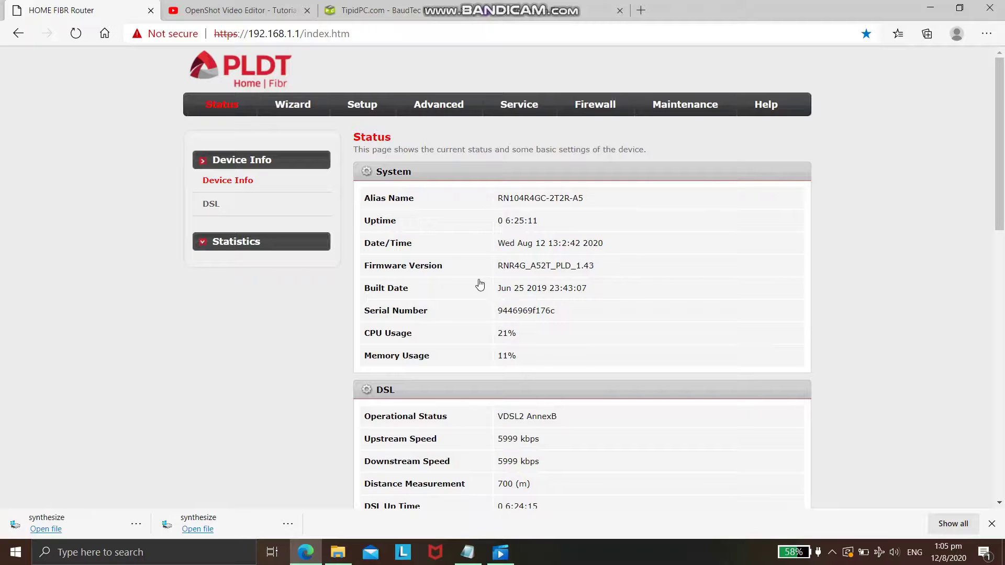
{"action": "scroll", "coordinate": [480, 284], "scroll_direction": "down", "scroll_amount": 5}
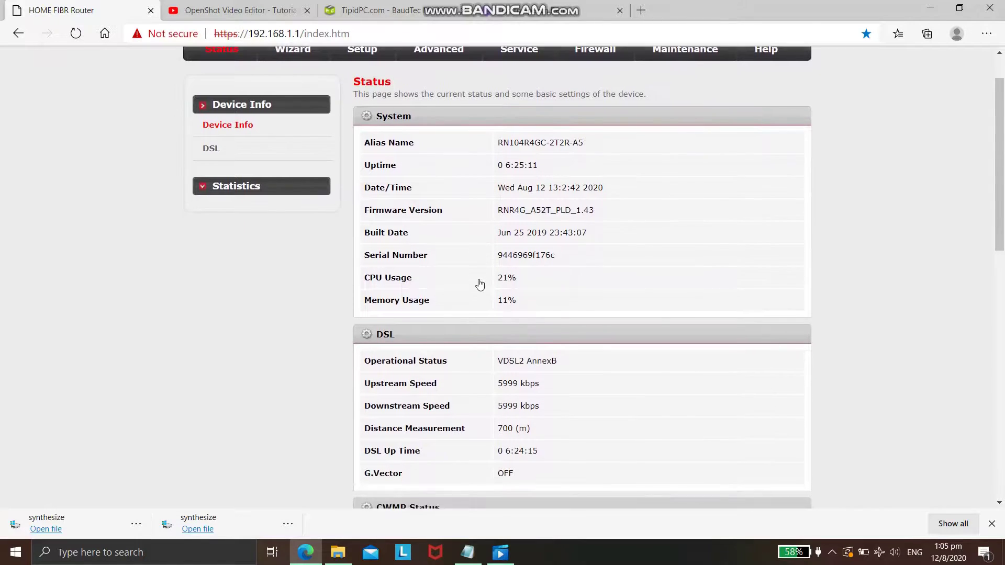
{"action": "scroll", "coordinate": [480, 284], "scroll_direction": "down", "scroll_amount": 7}
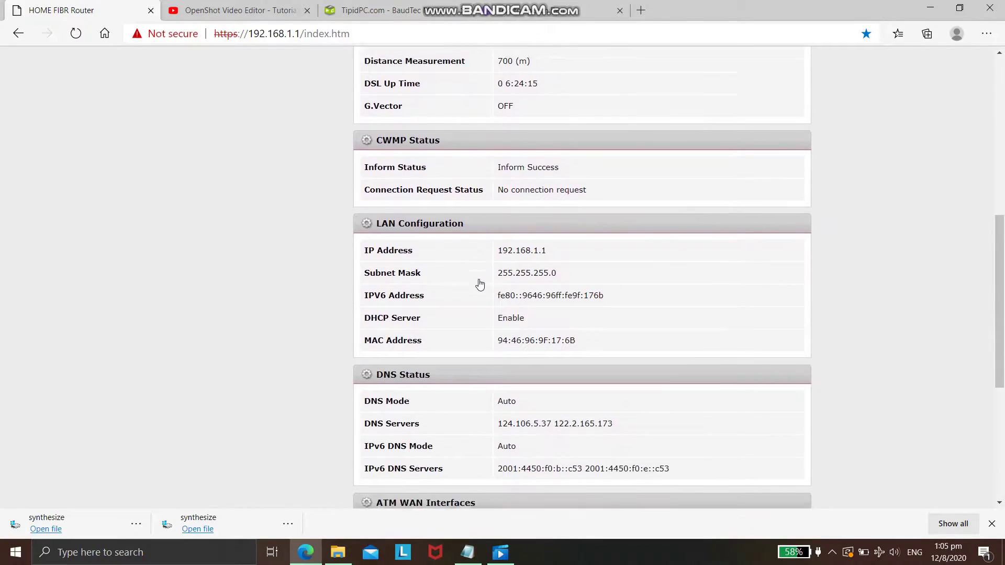
{"action": "scroll", "coordinate": [480, 284], "scroll_direction": "down", "scroll_amount": 2}
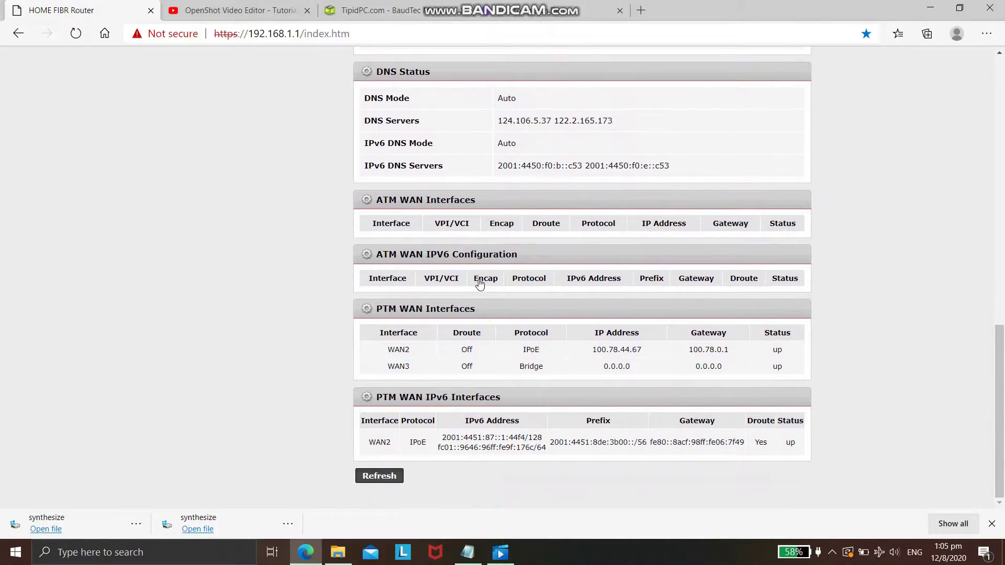
{"action": "scroll", "coordinate": [480, 284], "scroll_direction": "up", "scroll_amount": 6}
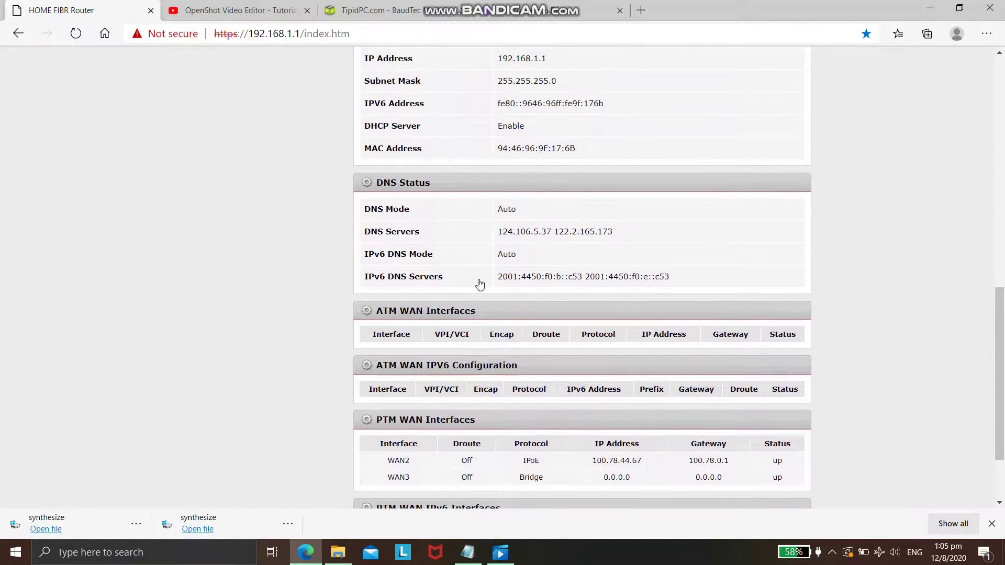
{"action": "scroll", "coordinate": [480, 284], "scroll_direction": "up", "scroll_amount": 8}
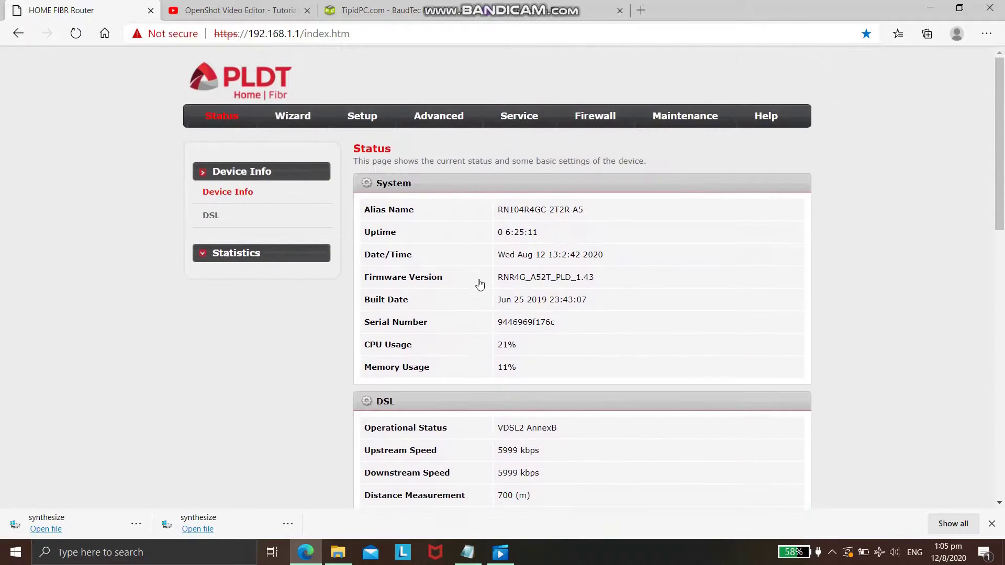
Review the packet Statistics page, then move to the Setup WAN Configuration page
{"action": "left_click", "coordinate": [252, 242]}
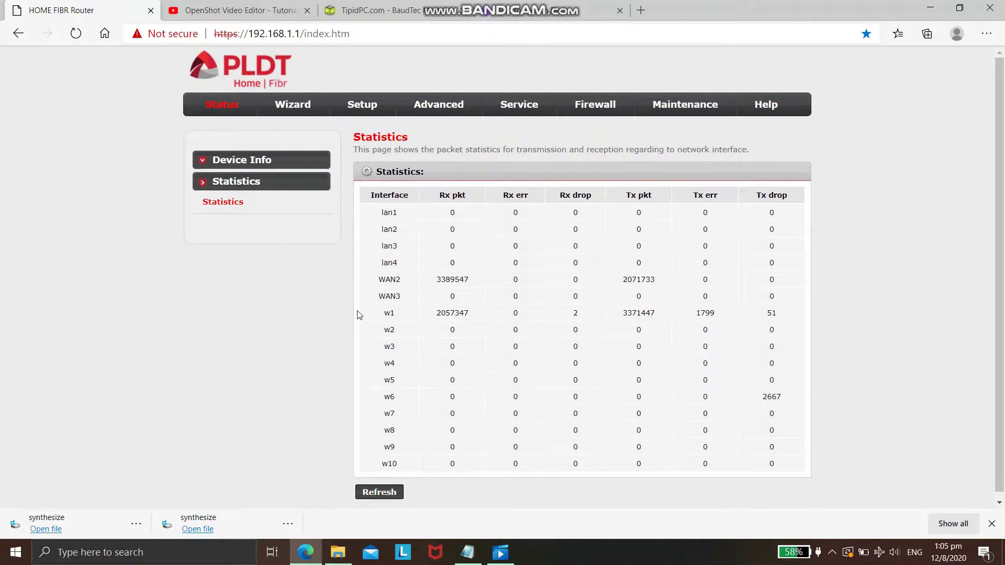
{"action": "scroll", "coordinate": [359, 314], "scroll_direction": "down", "scroll_amount": 1}
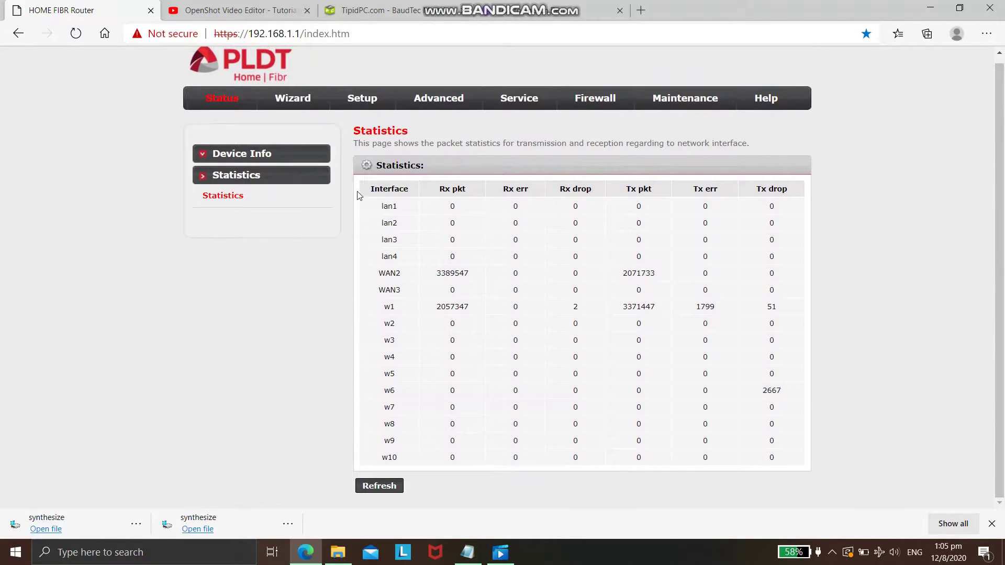
{"action": "left_click", "coordinate": [365, 100]}
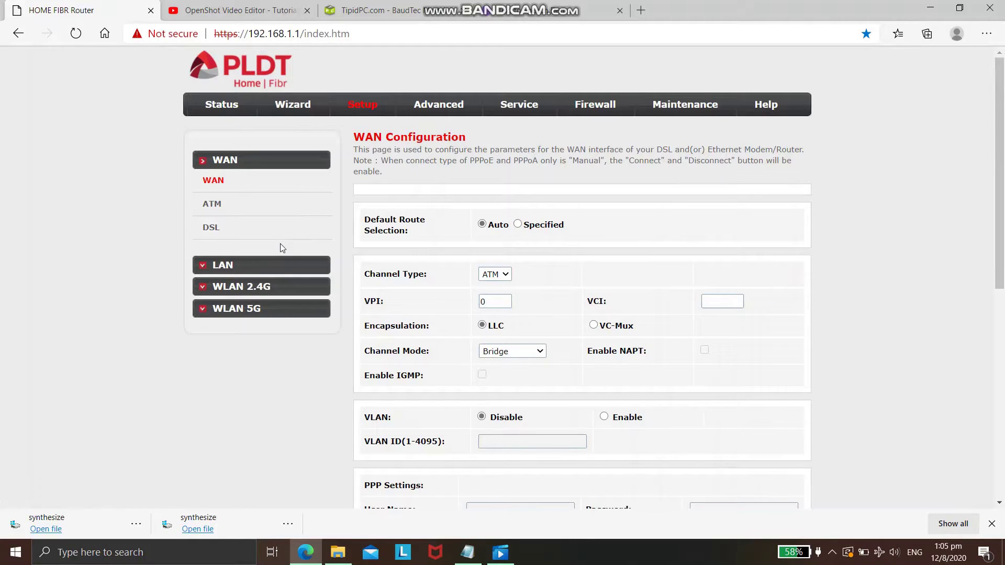
View the active client list with MAC addresses for WLAN 2.4G Basic settings
{"action": "left_click", "coordinate": [250, 288]}
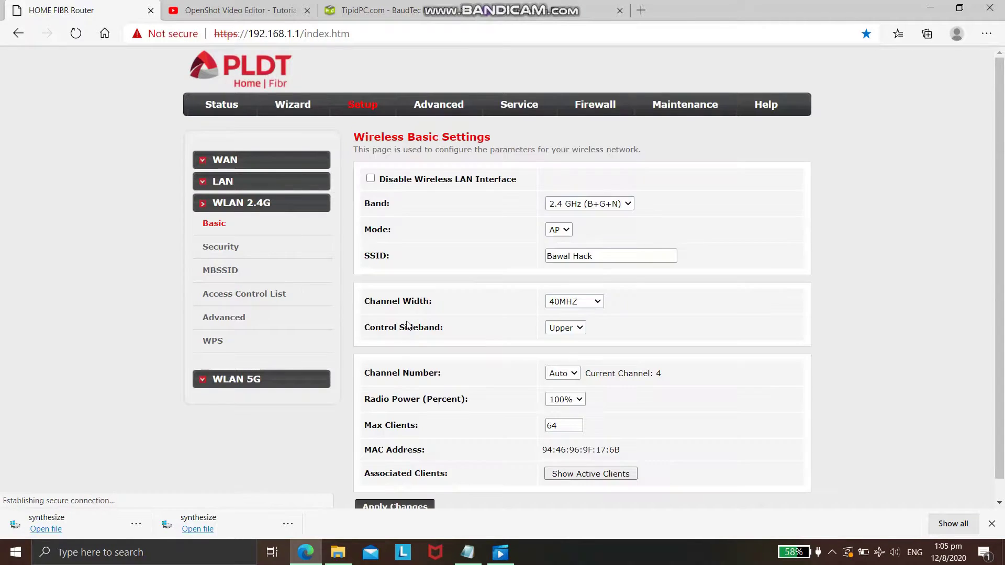
{"action": "scroll", "coordinate": [407, 325], "scroll_direction": "down", "scroll_amount": 1}
{"action": "left_click", "coordinate": [575, 453]}
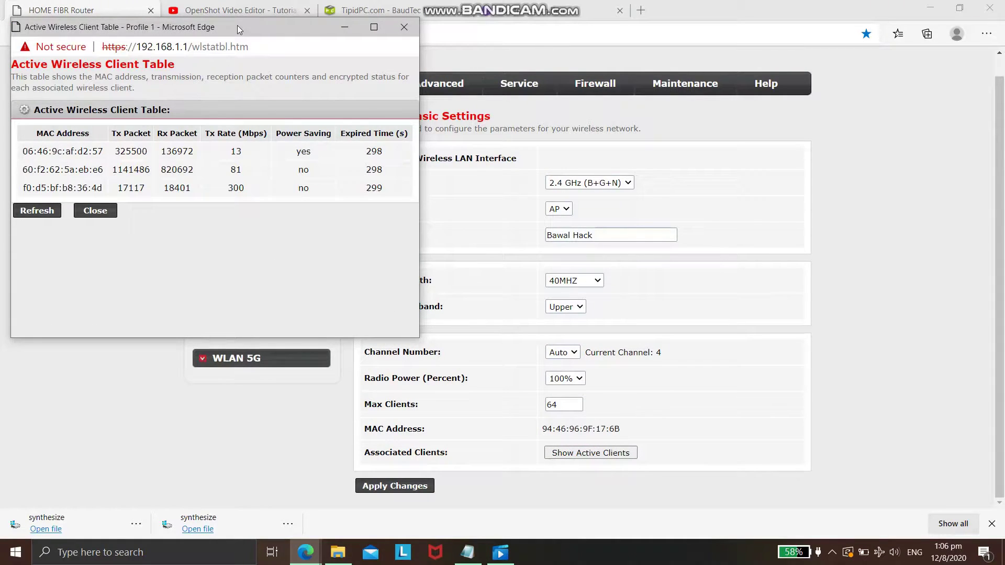
{"action": "left_click_drag", "start_coordinate": [247, 29], "coordinate": [546, 137]}
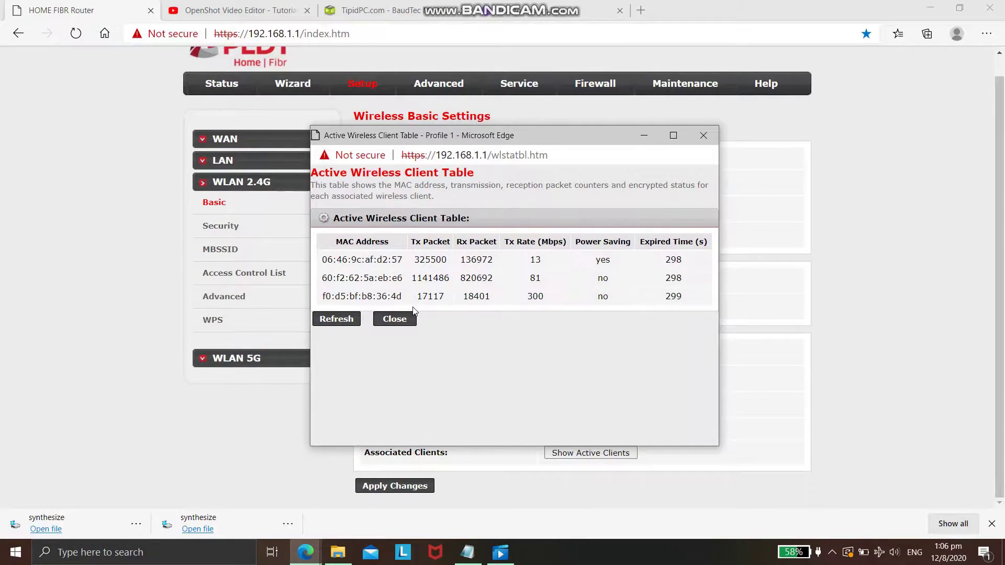
{"action": "left_click", "coordinate": [395, 319]}
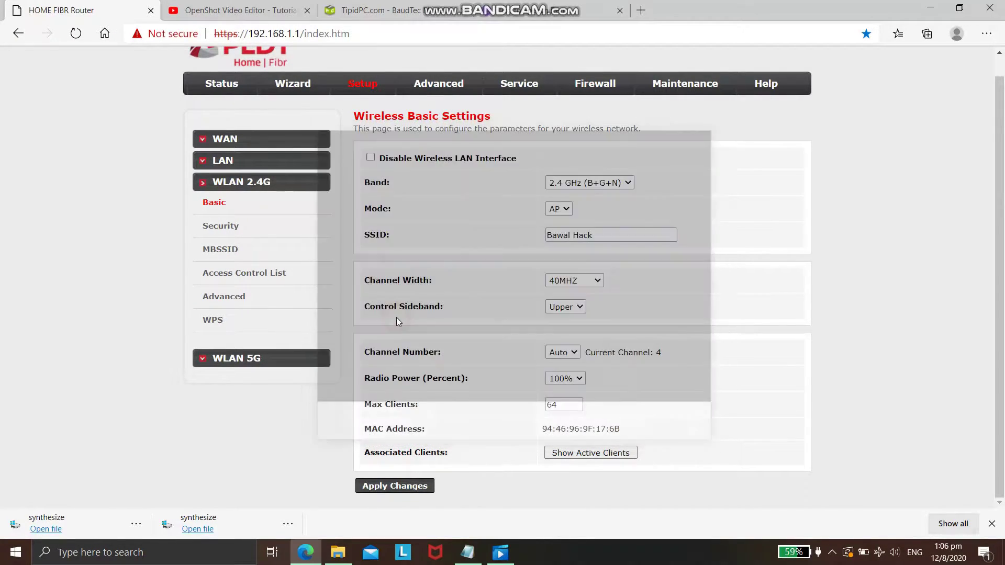
Check the WLAN 5G active client list, which is empty, and close it
{"action": "left_click", "coordinate": [246, 361]}
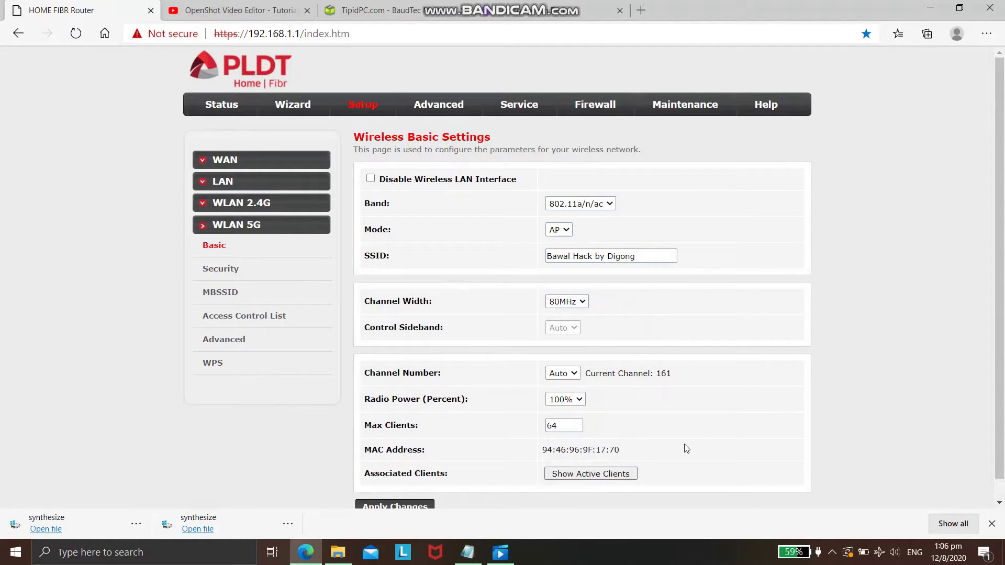
{"action": "left_click", "coordinate": [606, 476]}
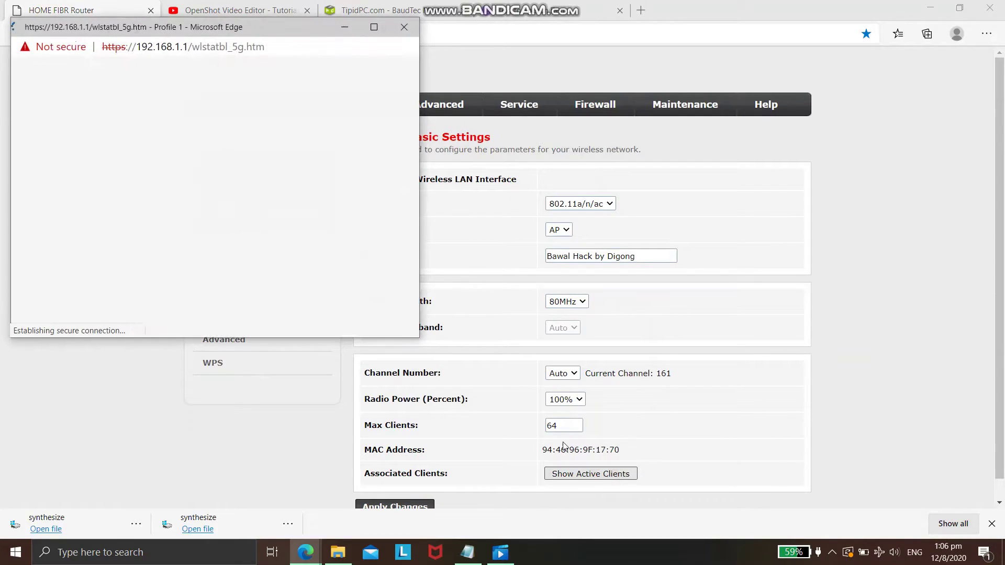
{"action": "left_click_drag", "start_coordinate": [230, 29], "coordinate": [563, 155]}
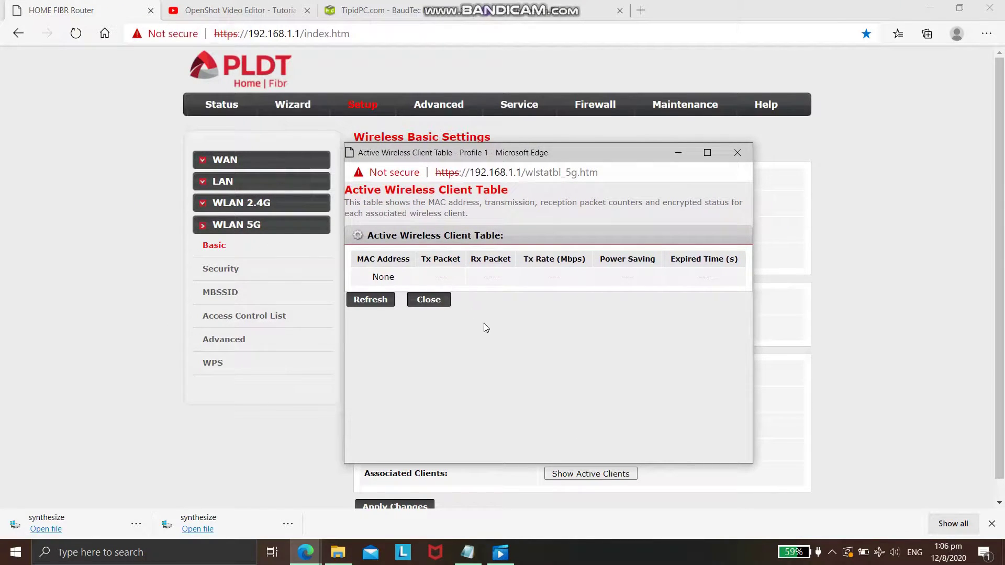
{"action": "left_click", "coordinate": [430, 300]}
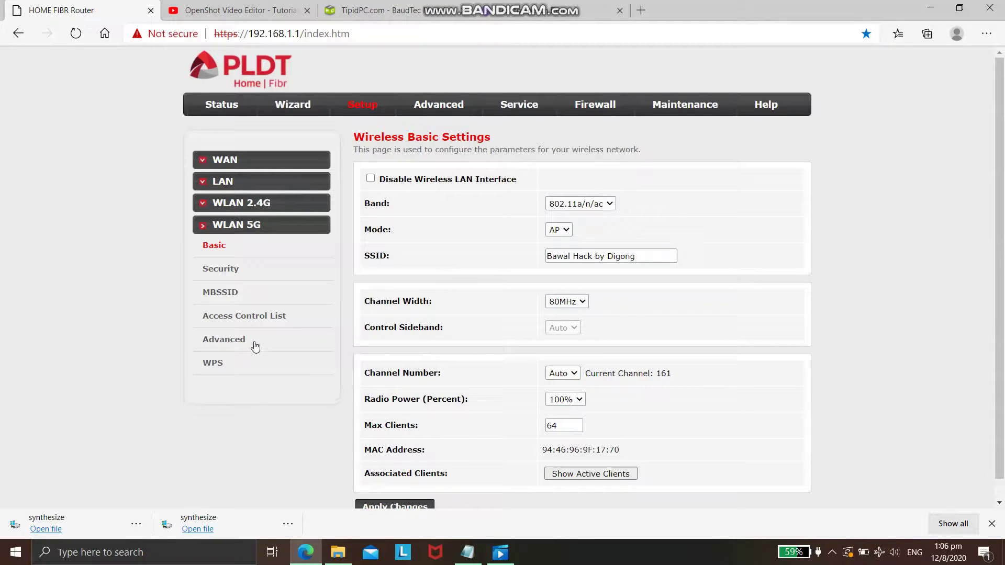
In 5G Wireless Access Control, try Allow Listed and Deny Listed modes, ending on Disable
{"action": "left_click", "coordinate": [231, 340]}
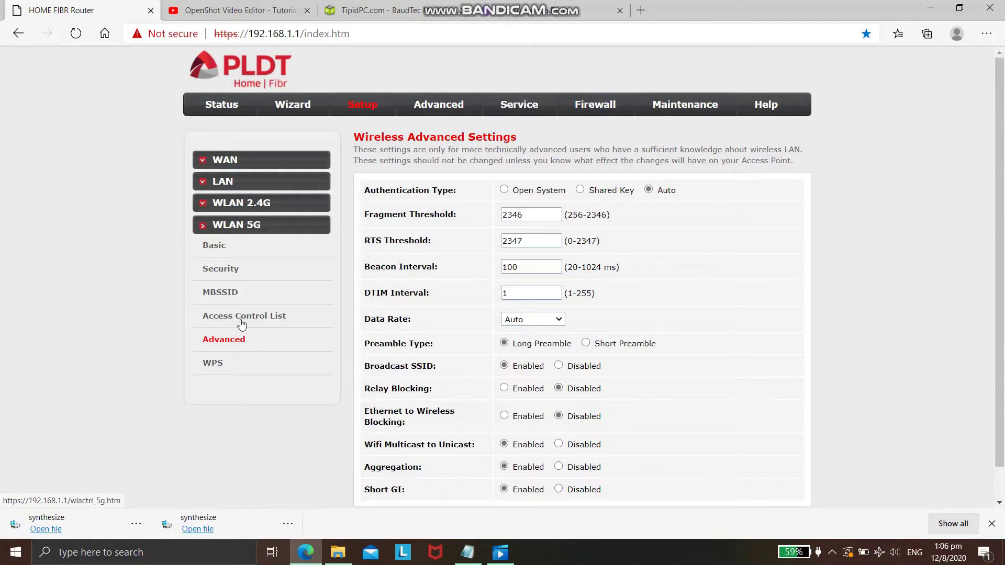
{"action": "left_click", "coordinate": [241, 317]}
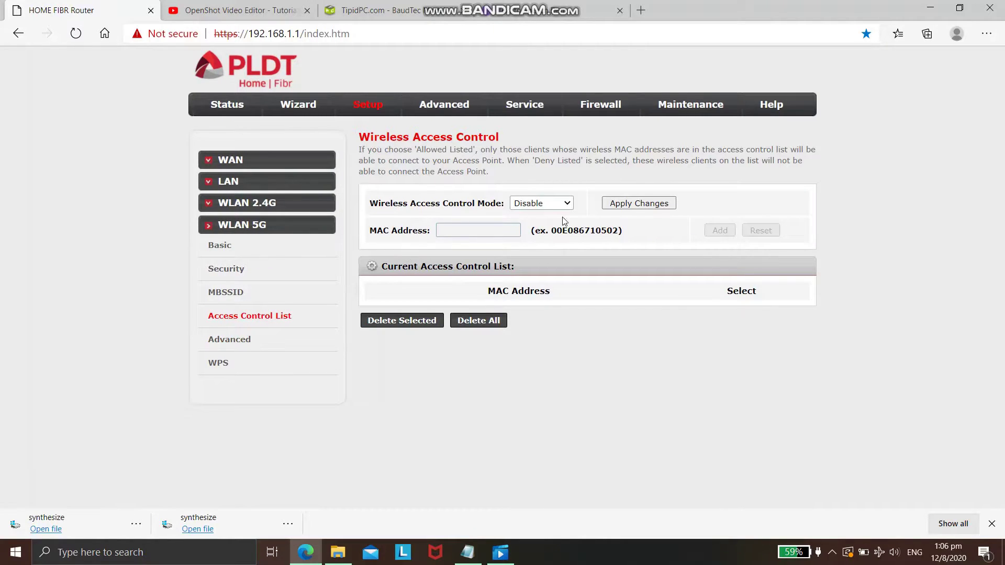
{"action": "left_click", "coordinate": [567, 203]}
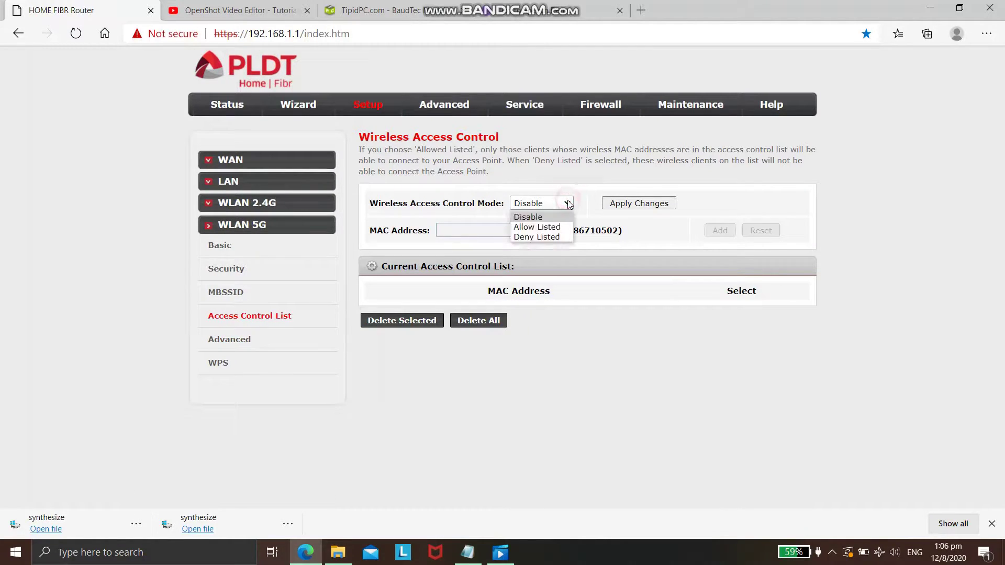
{"action": "left_click", "coordinate": [547, 227]}
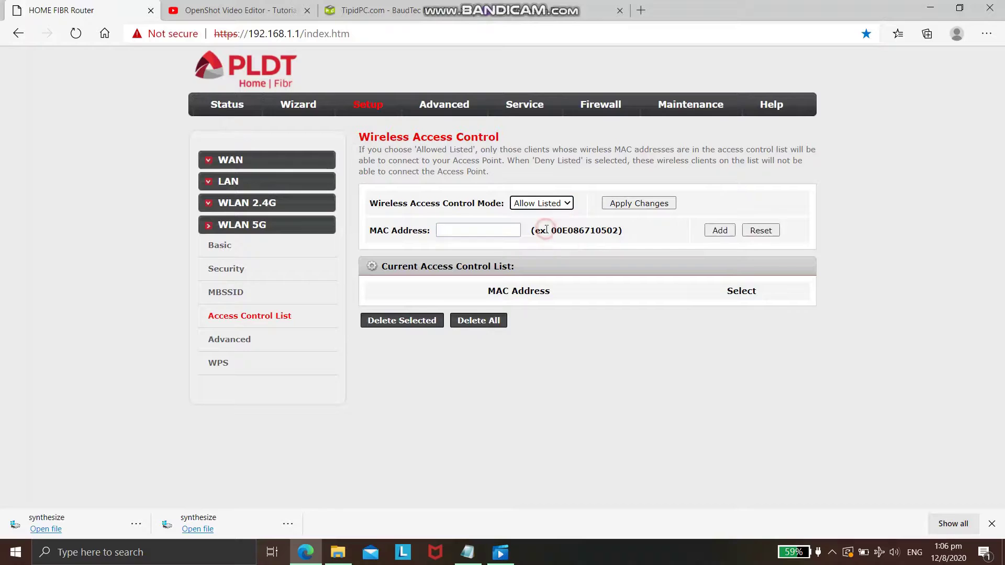
{"action": "left_click", "coordinate": [569, 205]}
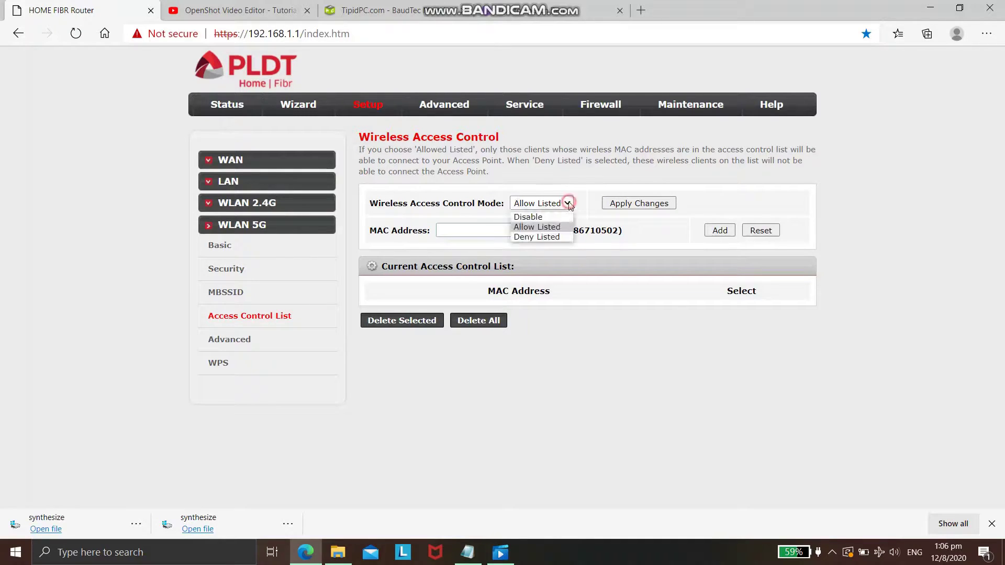
{"action": "left_click", "coordinate": [537, 237]}
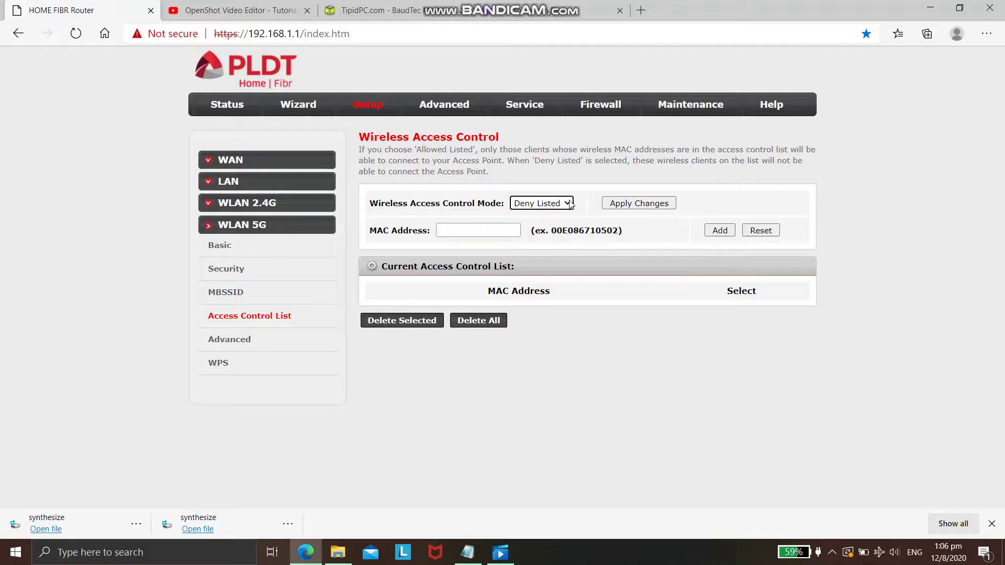
{"action": "left_click", "coordinate": [569, 204]}
{"action": "left_click", "coordinate": [548, 216]}
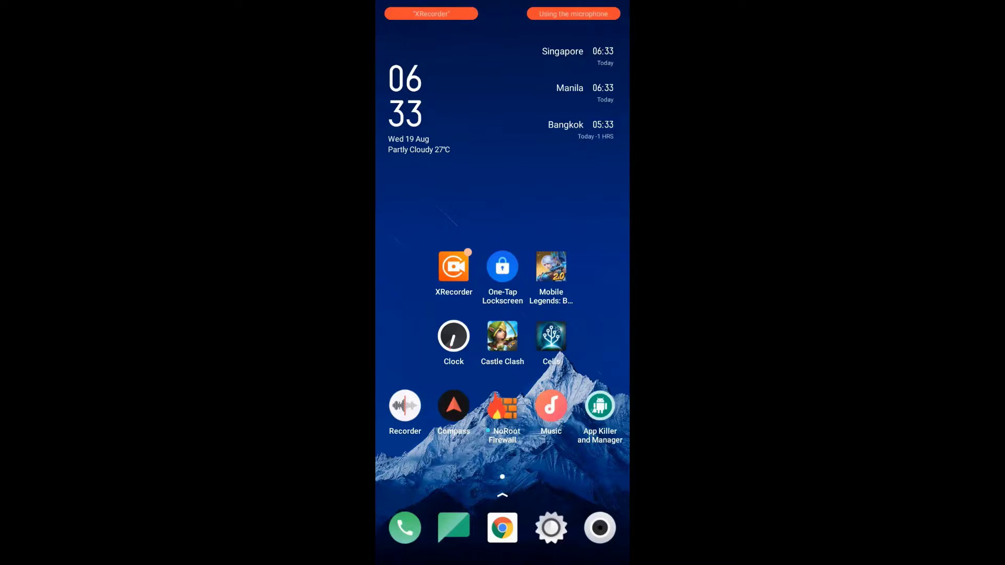
On the OPPO phone, check Settings > Wi-Fi > Advanced Settings, then return to Settings
{"action": "left_click_drag", "start_coordinate": [519, 518], "coordinate": [545, 494]}
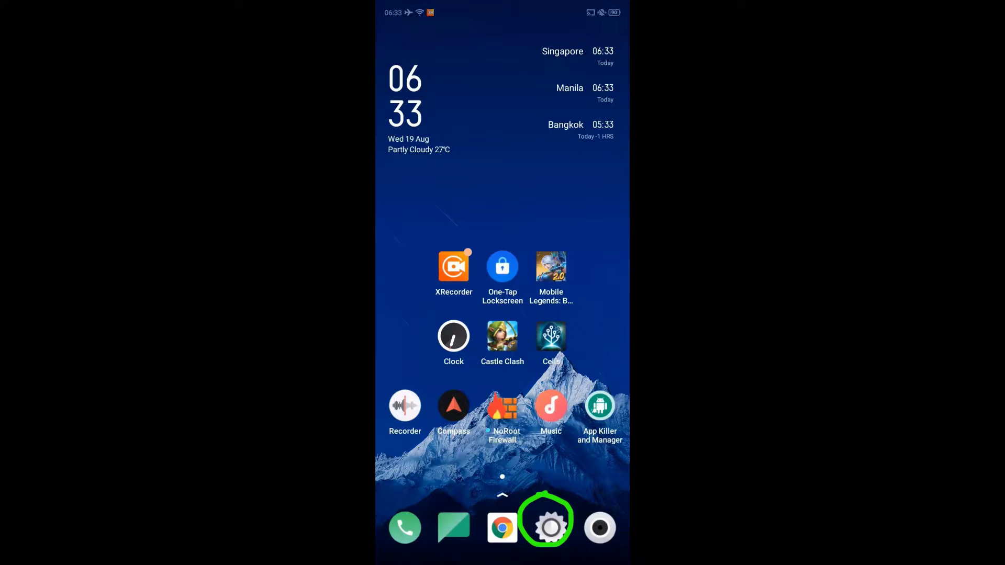
{"action": "left_click", "coordinate": [551, 527]}
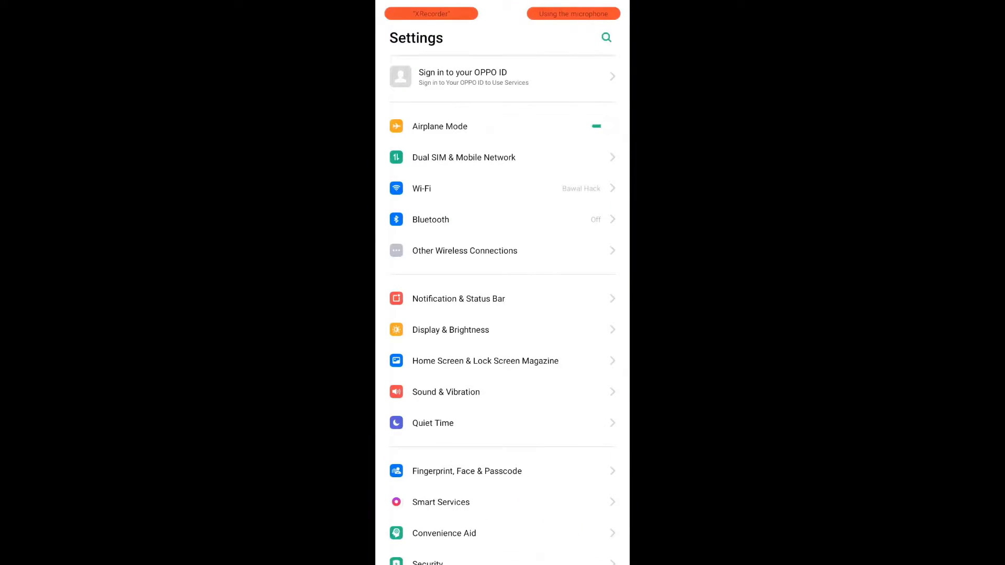
{"action": "mouse_move", "coordinate": [446, 178]}
{"action": "left_mouse_down"}
{"action": "mouse_move", "coordinate": [441, 198]}
{"action": "mouse_move", "coordinate": [446, 178]}
{"action": "left_mouse_up"}
{"action": "left_click", "coordinate": [421, 188]}
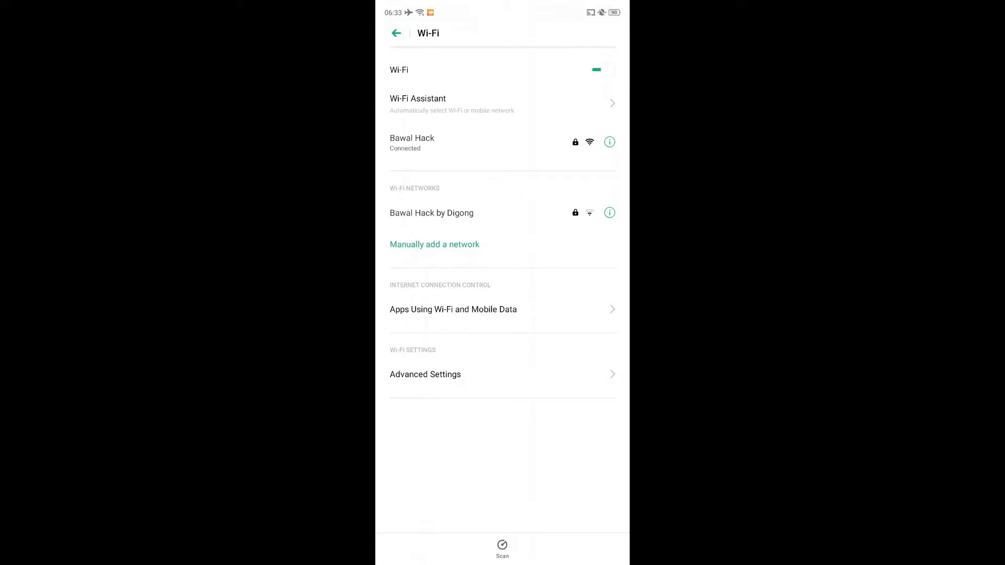
{"action": "left_click", "coordinate": [425, 375]}
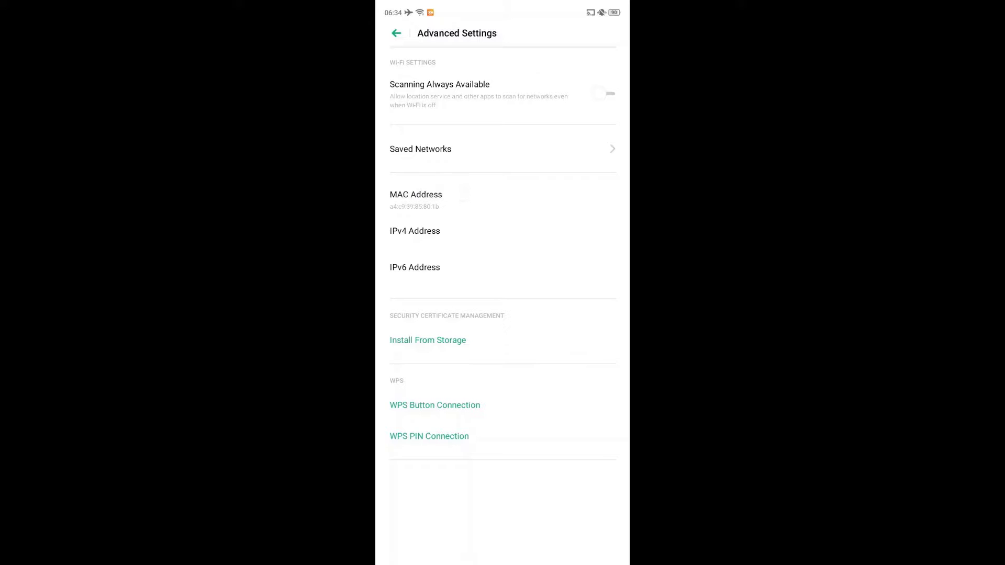
{"action": "left_click", "coordinate": [396, 33]}
{"action": "left_click", "coordinate": [397, 33]}
Open About Phone > Status to read the phone's Wi-Fi MAC address
{"action": "left_click_drag", "start_coordinate": [535, 489], "coordinate": [532, 199]}
{"action": "left_click", "coordinate": [548, 373]}
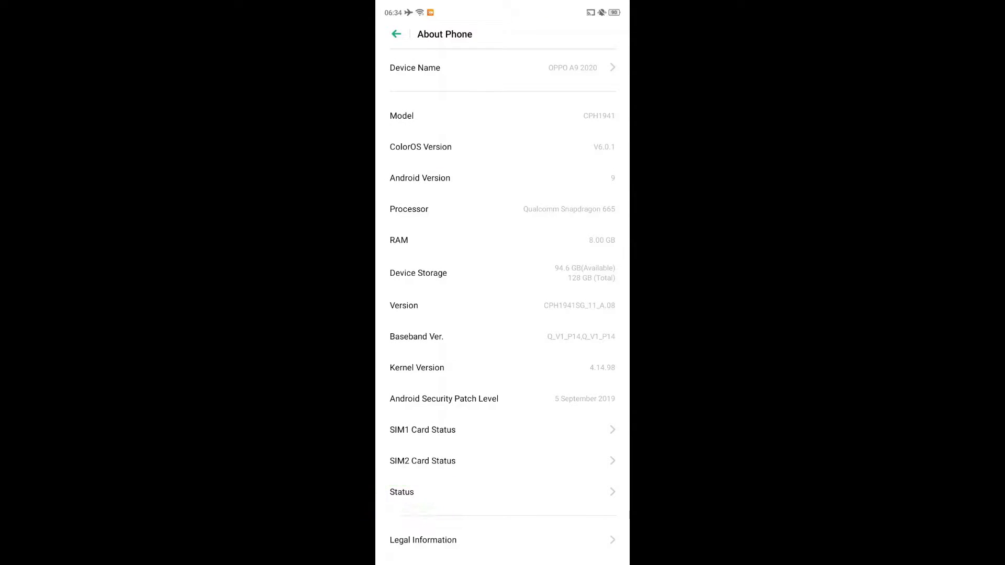
{"action": "left_click_drag", "start_coordinate": [502, 483], "coordinate": [520, 424]}
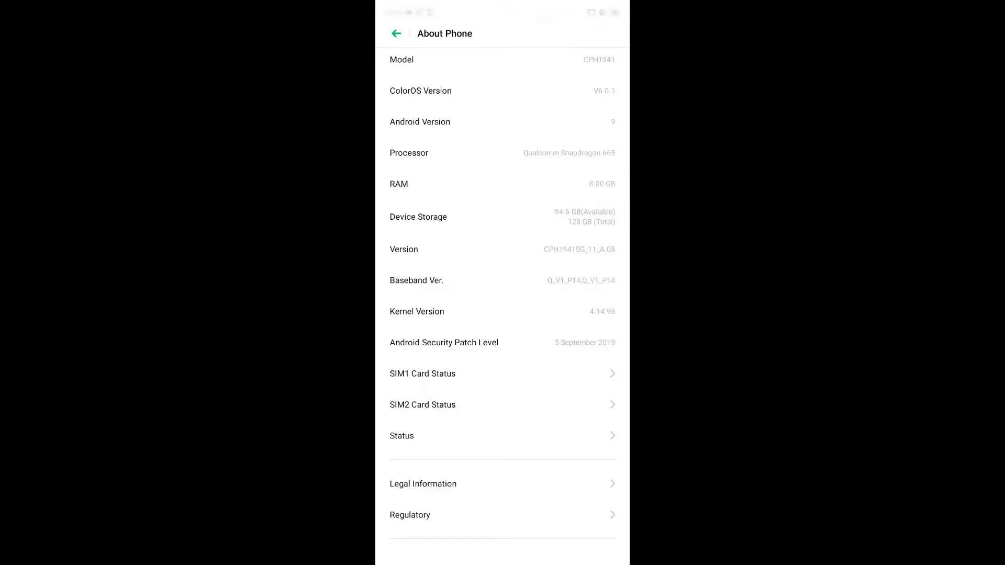
{"action": "left_click", "coordinate": [472, 437]}
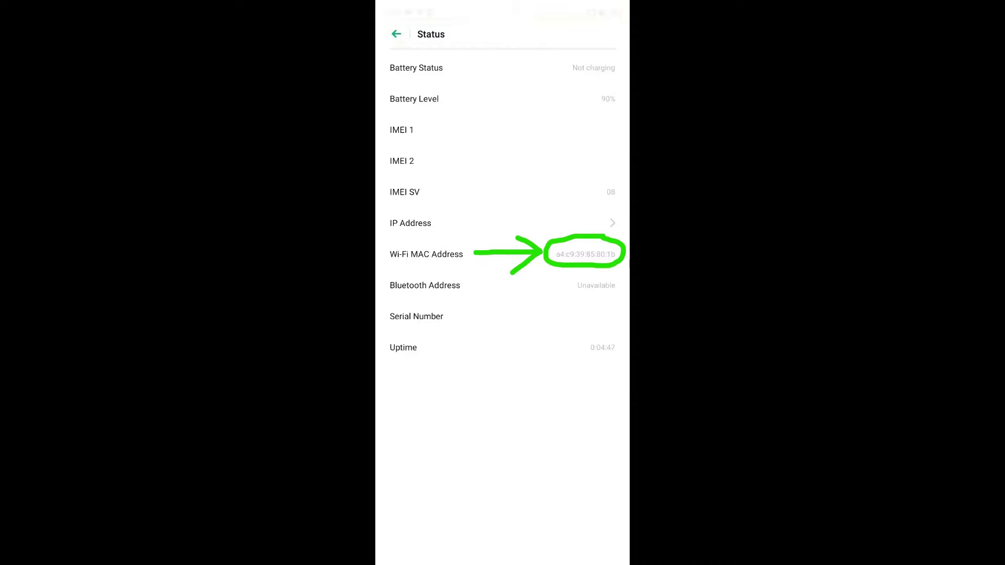
{"action": "left_click", "coordinate": [574, 255]}
{"action": "left_click_drag", "start_coordinate": [532, 251], "coordinate": [595, 254]}
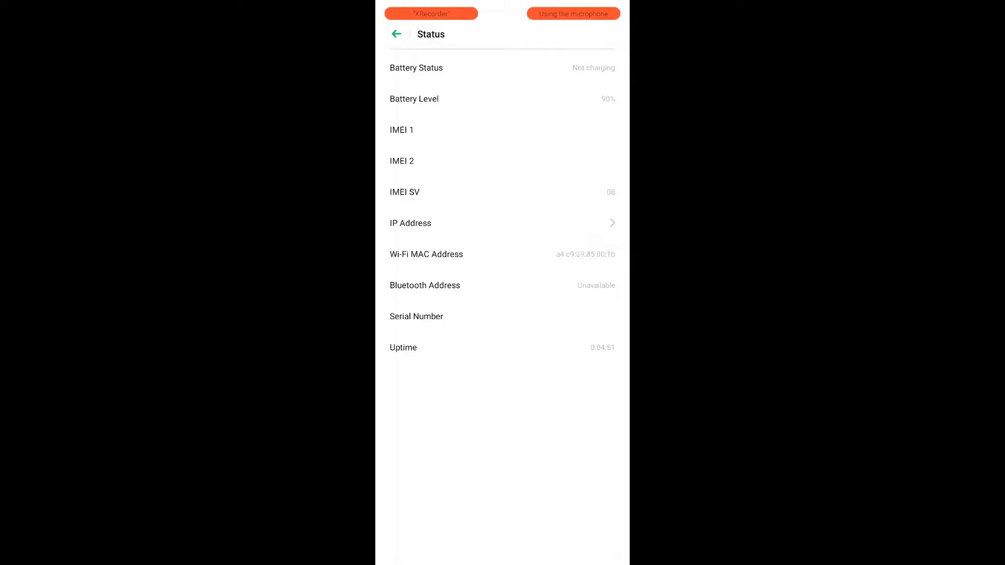
{"action": "left_click_drag", "start_coordinate": [468, 258], "coordinate": [484, 254]}
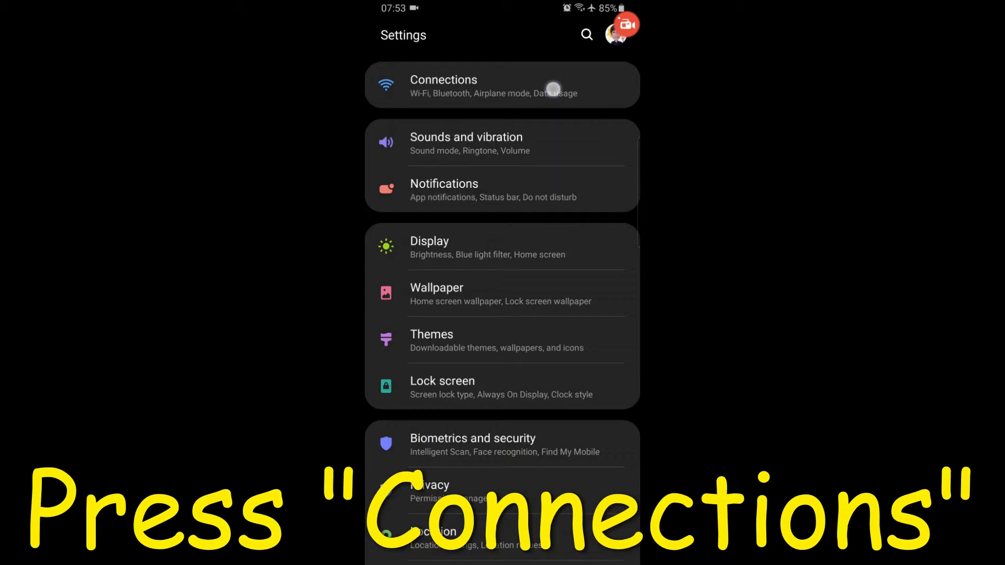
On the Samsung phone, open Connections > Wi-Fi > Advanced to read its MAC address
{"action": "left_click", "coordinate": [553, 89]}
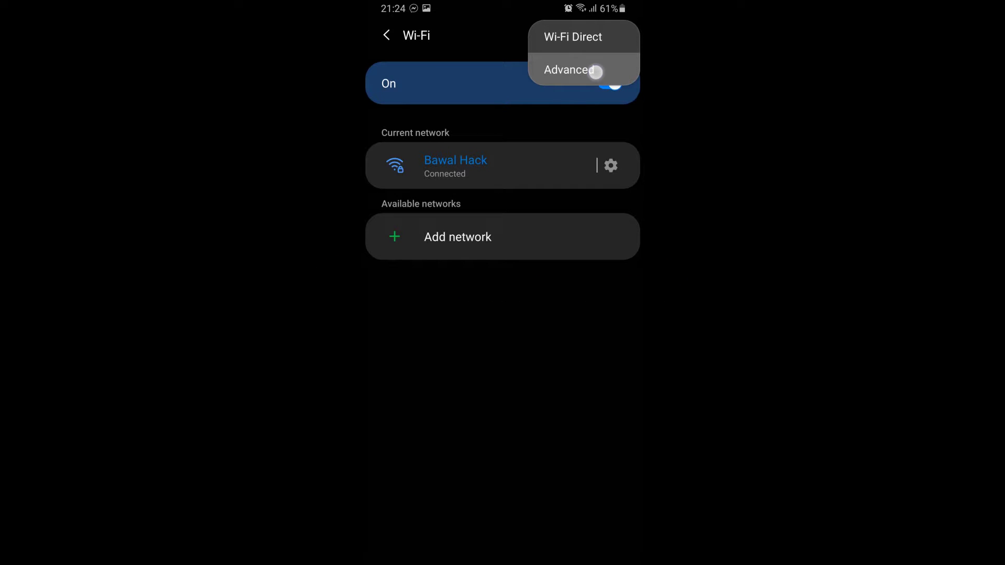
{"action": "left_click", "coordinate": [595, 71]}
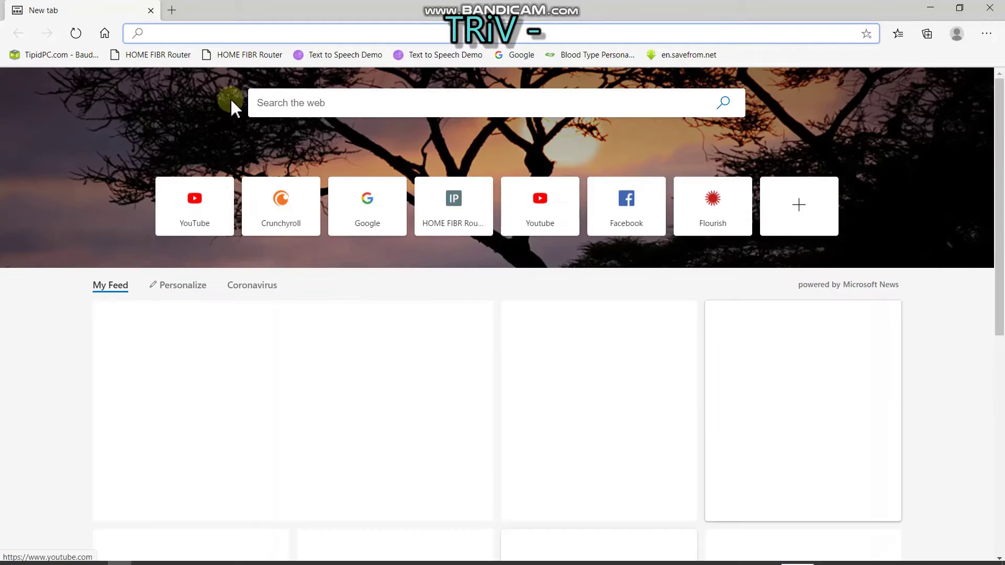
{"action": "left_click", "coordinate": [251, 54]}
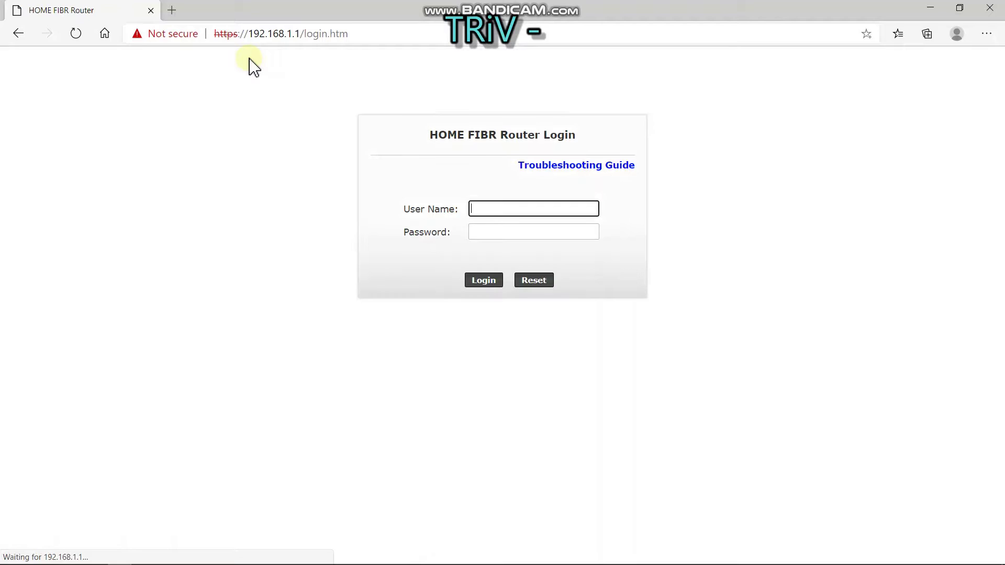
Change the router address from login.htm to super.htm and enter the admin username
{"action": "left_click", "coordinate": [329, 35]}
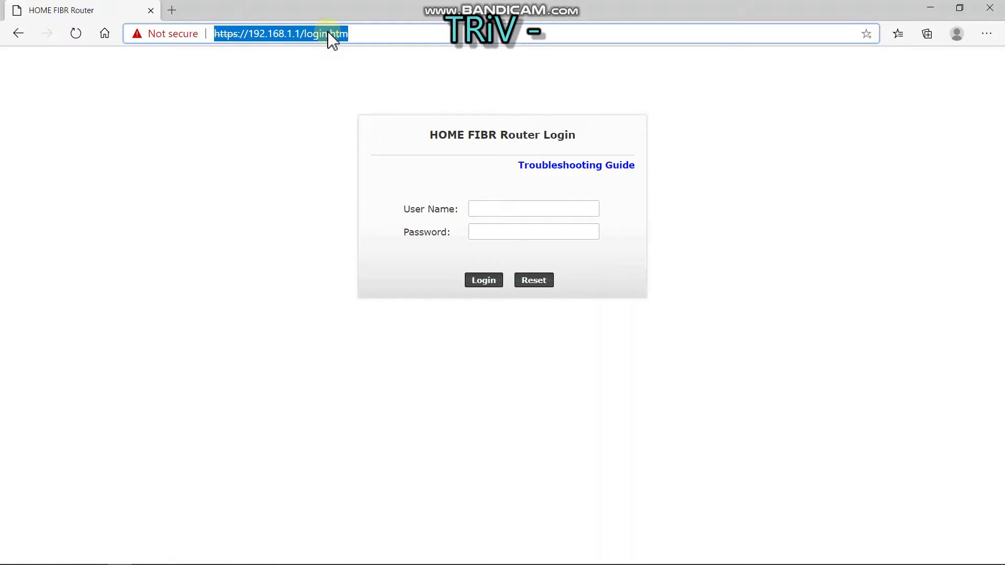
{"action": "key", "text": "End"}
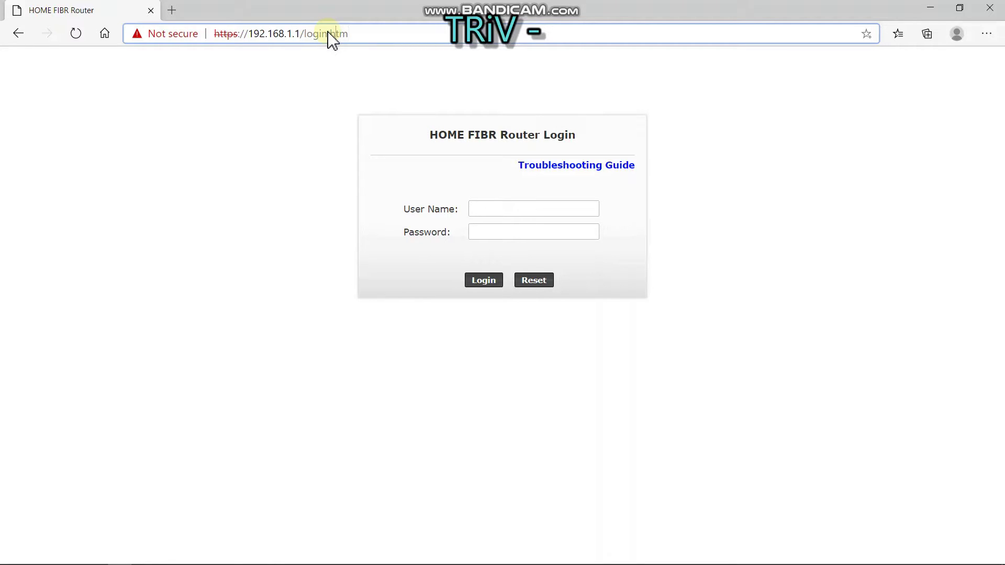
{"action": "key", "text": "BackSpace"}
{"action": "key", "text": "BackSpace"}
{"action": "key", "text": "BackSpace"}
{"action": "key", "text": "BackSpace"}
{"action": "key", "text": "BackSpace"}
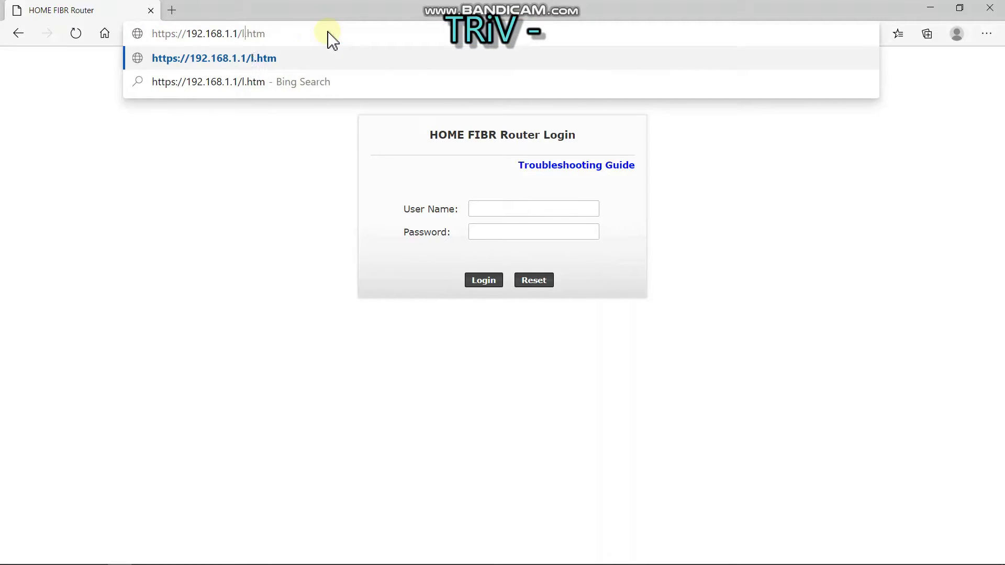
{"action": "type", "text": "super"}
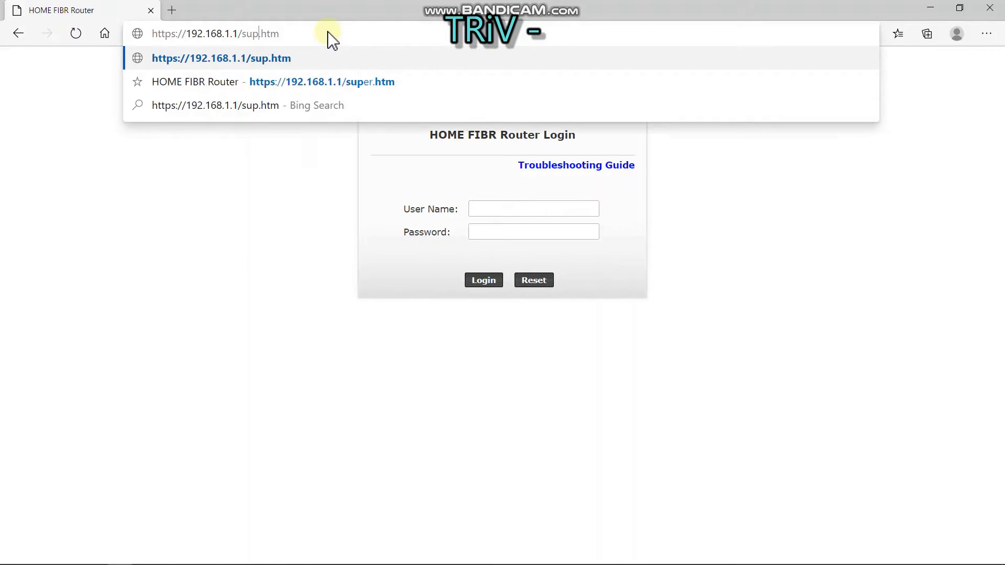
{"action": "key", "text": "Return"}
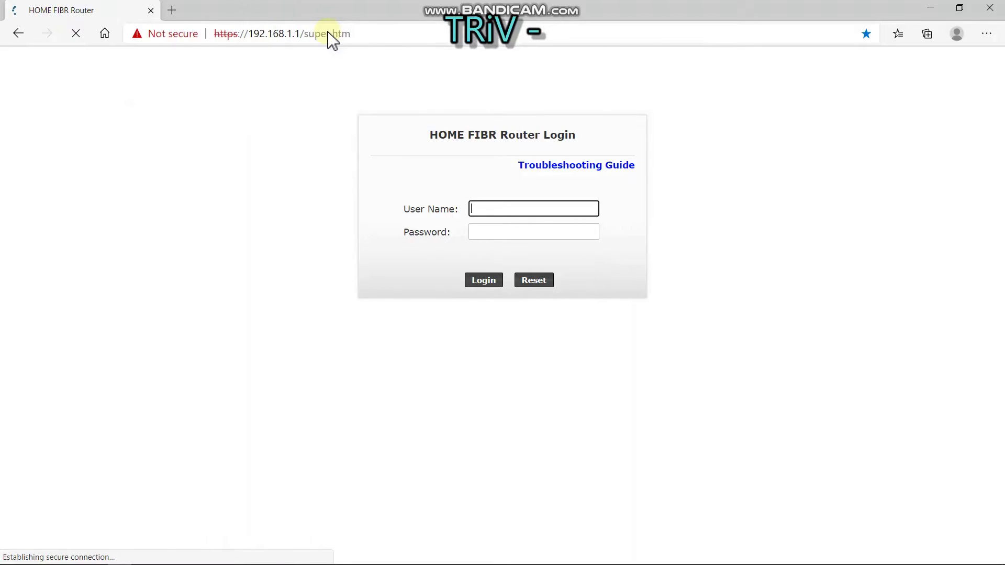
{"action": "type", "text": "adm"}
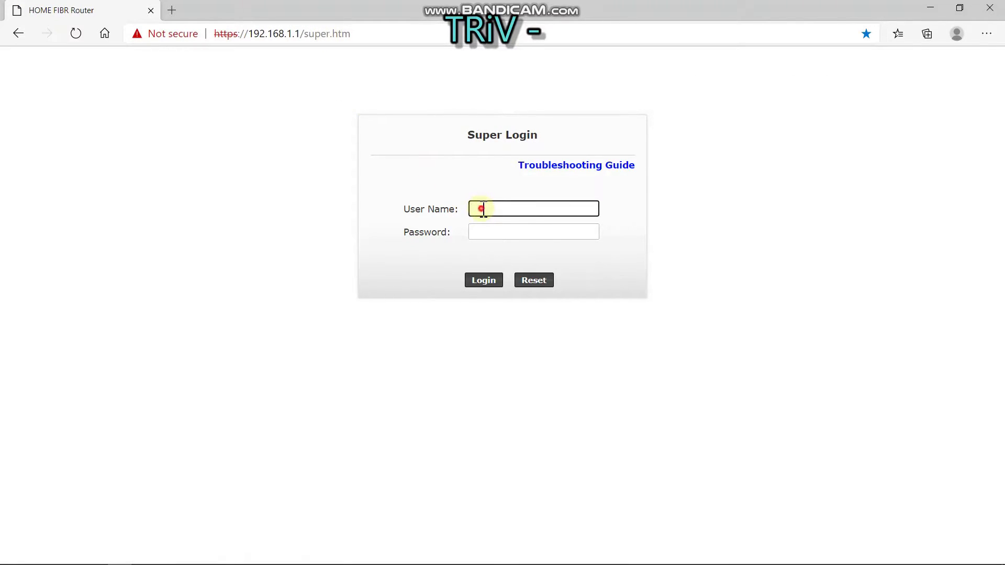
{"action": "type", "text": "inpldt"}
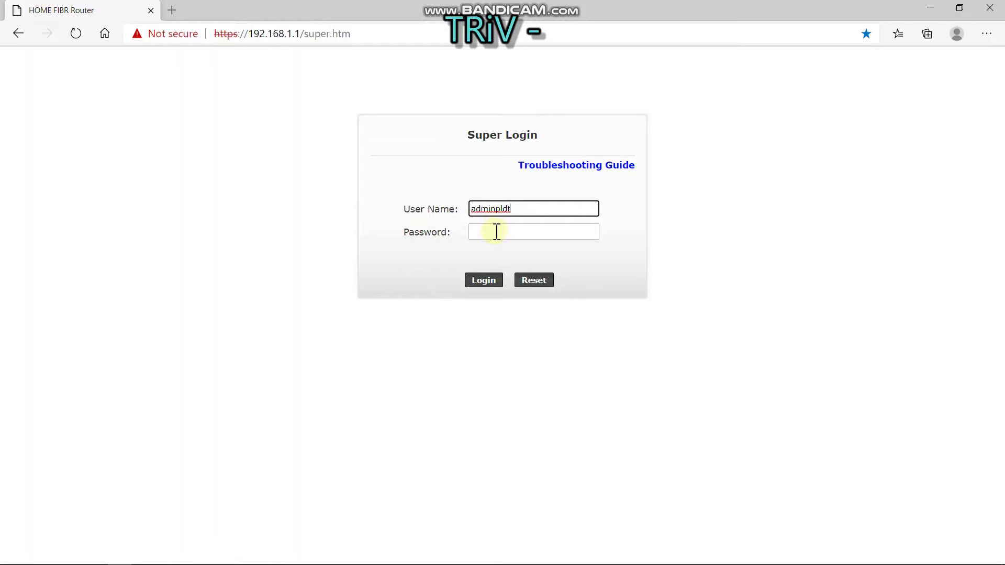
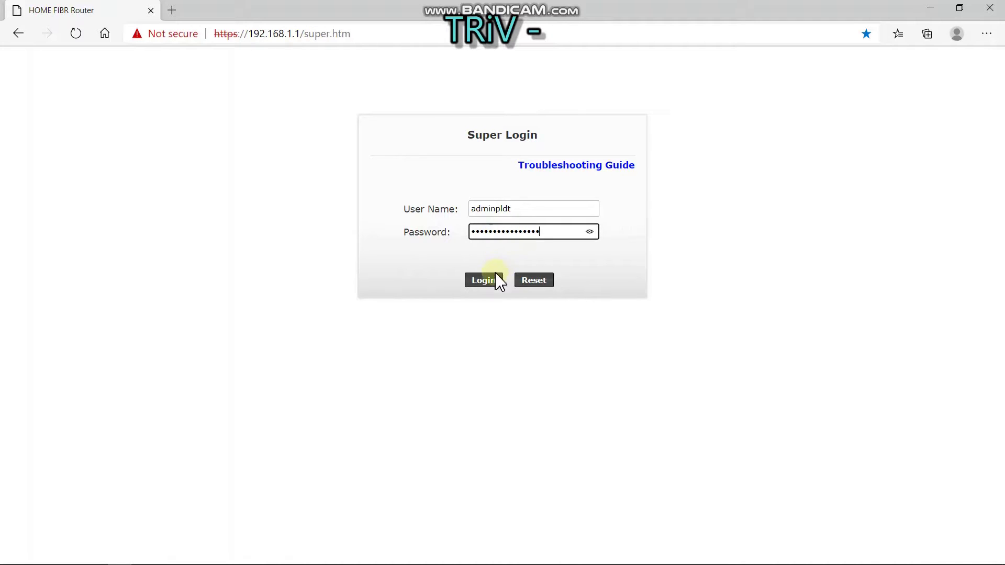
Log in from the Super Login page and scroll through the Status page's device info
{"action": "left_click", "coordinate": [490, 283]}
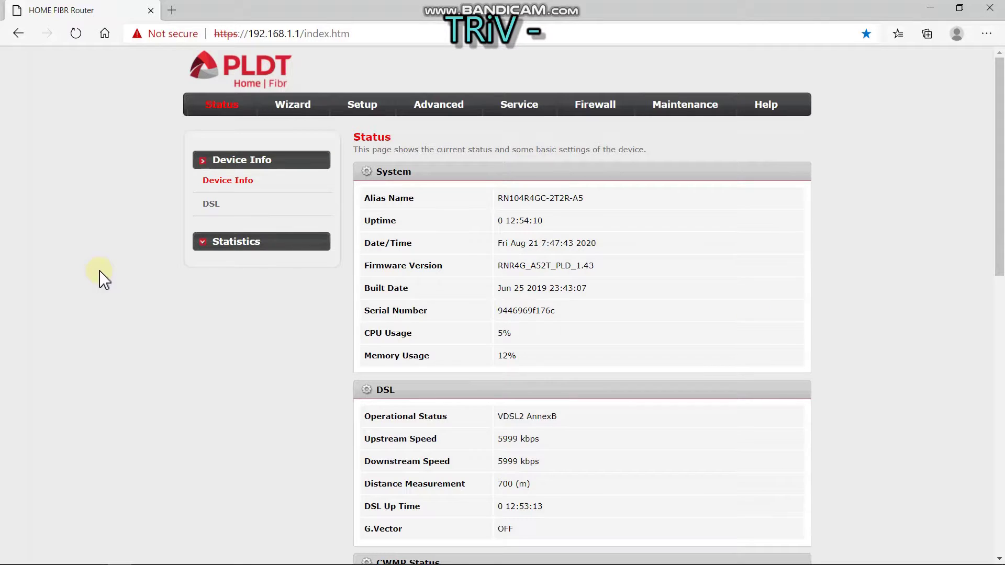
{"action": "scroll", "coordinate": [103, 279], "scroll_direction": "down", "scroll_amount": 7}
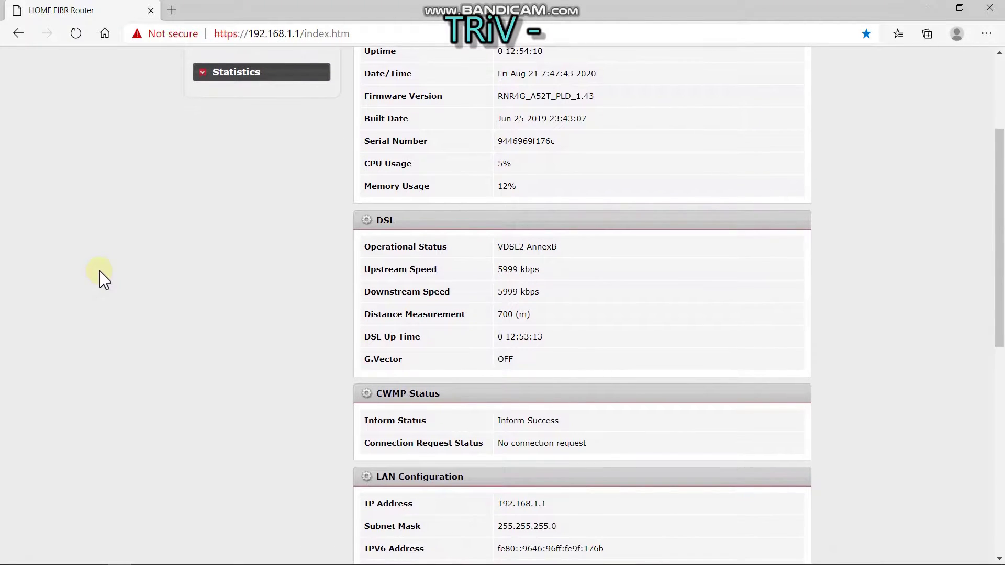
{"action": "scroll", "coordinate": [103, 279], "scroll_direction": "down", "scroll_amount": 6}
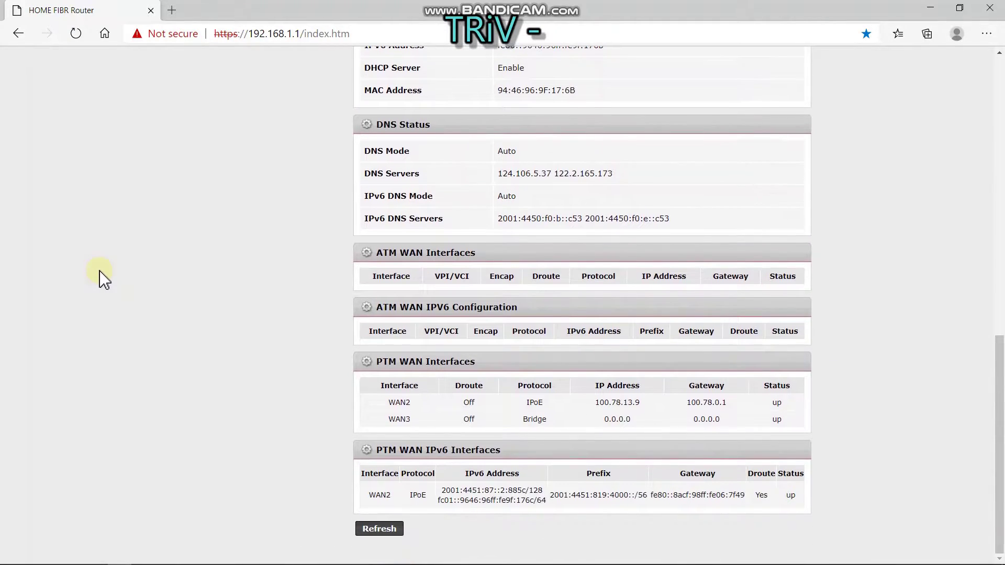
{"action": "scroll", "coordinate": [103, 279], "scroll_direction": "up", "scroll_amount": 7}
{"action": "scroll", "coordinate": [103, 279], "scroll_direction": "up", "scroll_amount": 6}
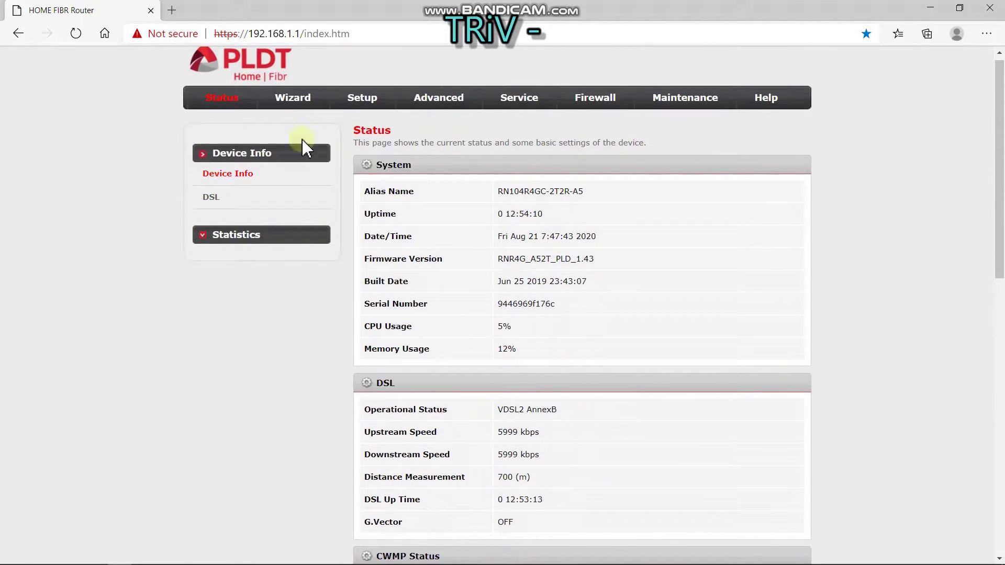
Check the access control modes in the WLAN 2.4G Access Control List, then return to Basic settings
{"action": "left_click", "coordinate": [357, 97]}
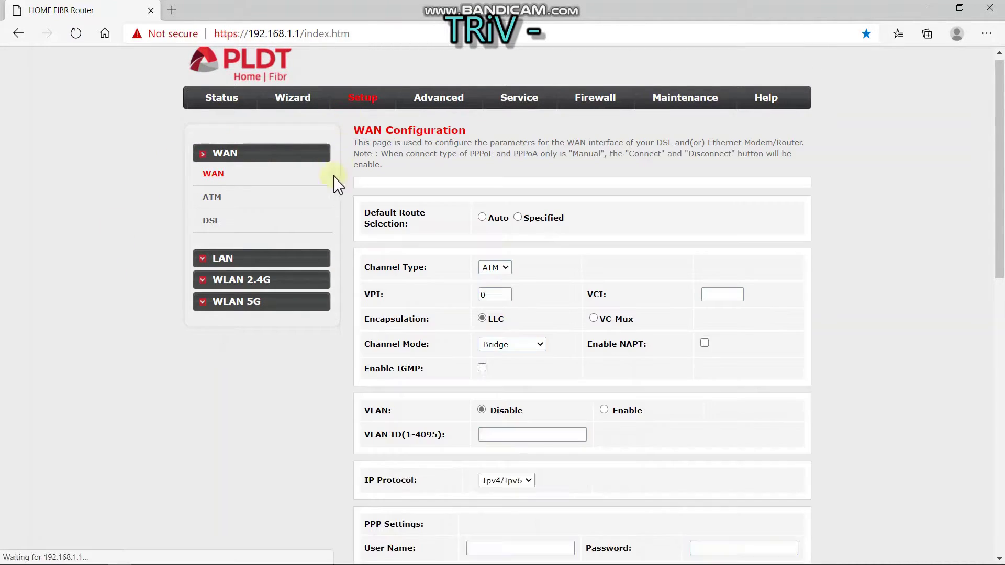
{"action": "left_click", "coordinate": [257, 282]}
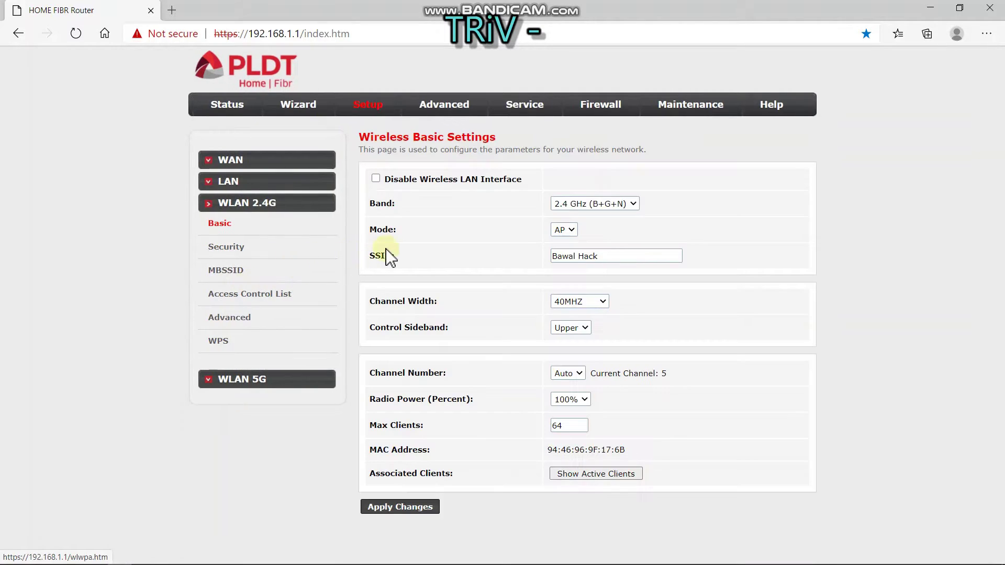
{"action": "left_click", "coordinate": [261, 296]}
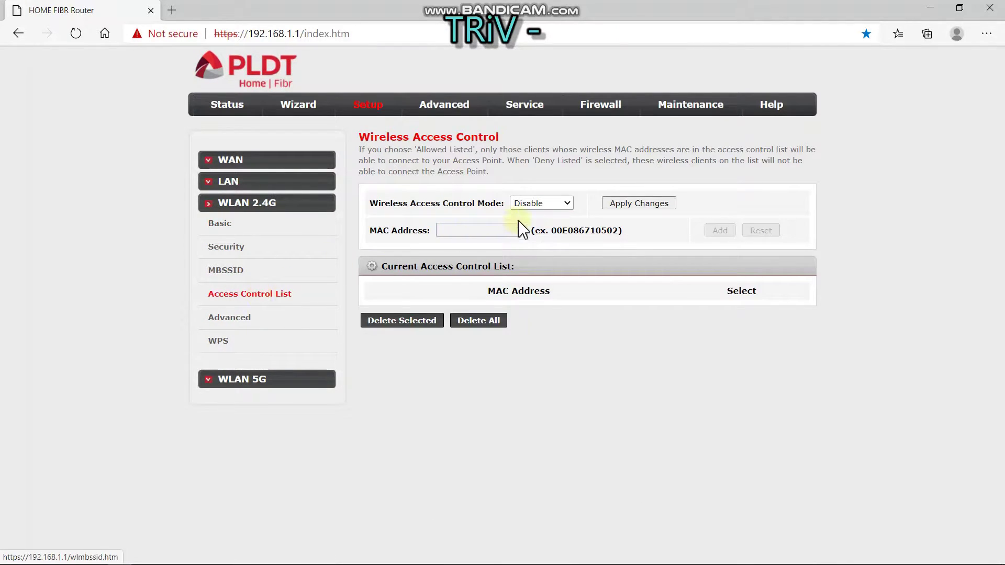
{"action": "left_click", "coordinate": [567, 204]}
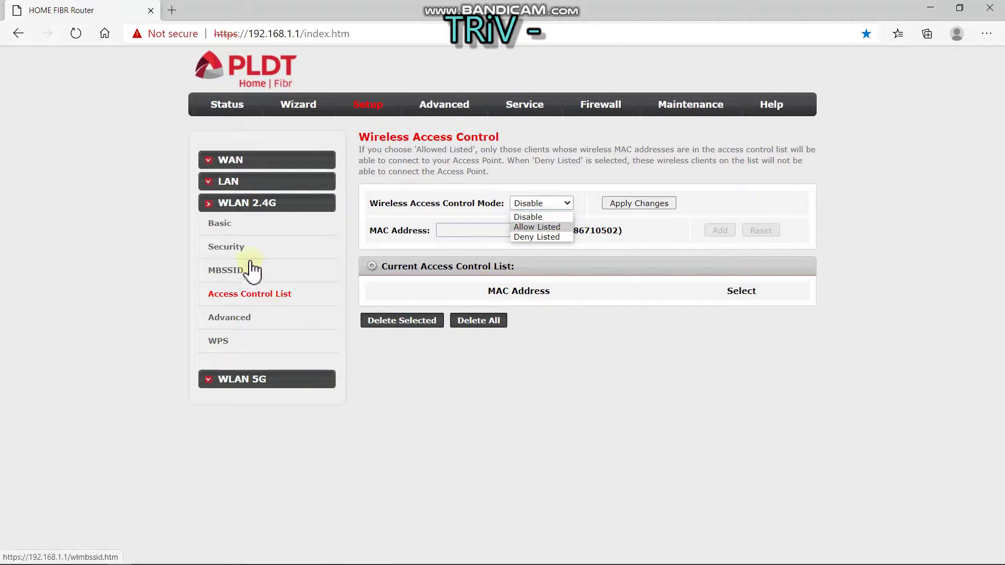
{"action": "left_click", "coordinate": [220, 225]}
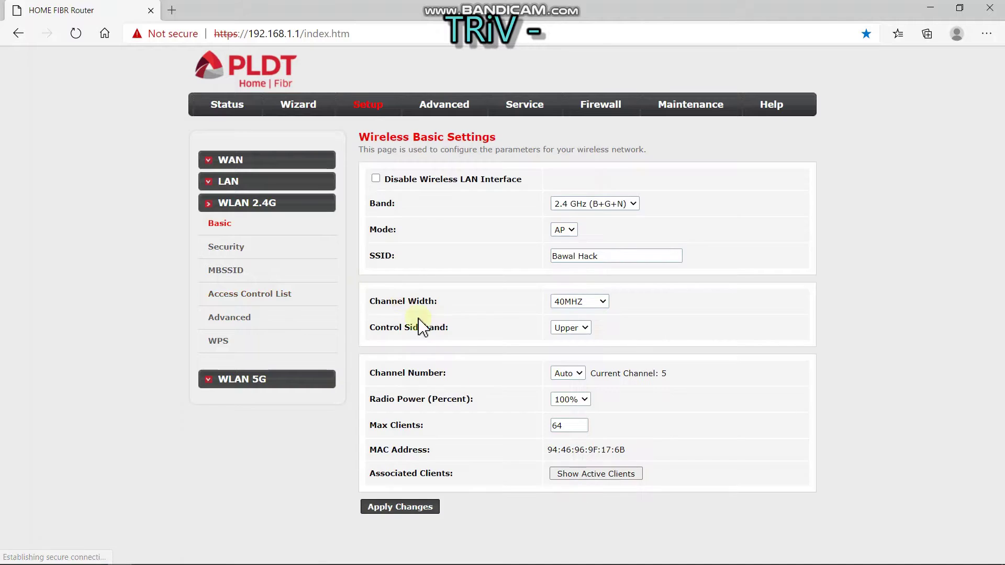
Review the three devices in the Active Wireless Client Table, then minimize the browser
{"action": "left_click", "coordinate": [585, 474]}
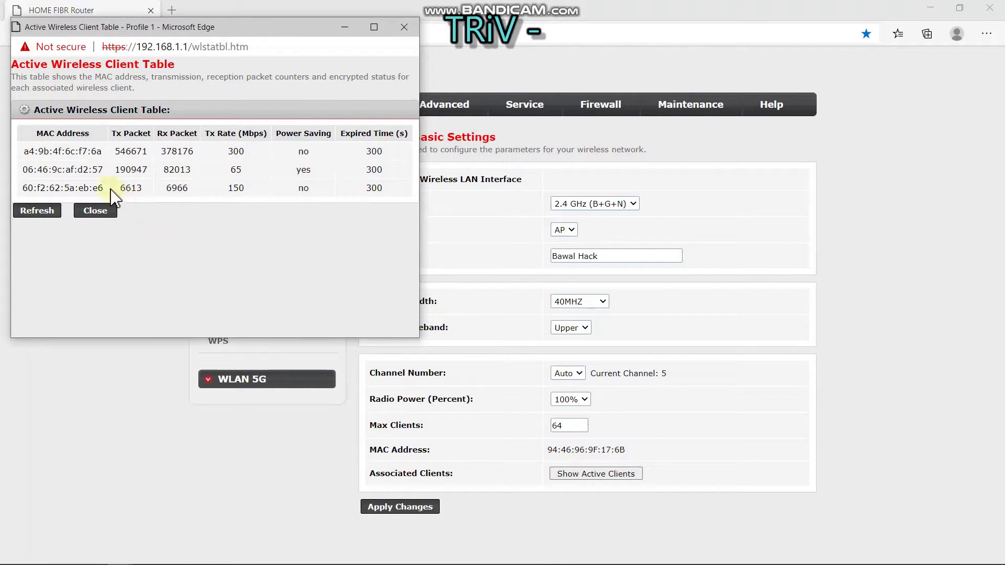
{"action": "left_click_drag", "start_coordinate": [104, 187], "coordinate": [26, 145]}
{"action": "left_click", "coordinate": [183, 247]}
{"action": "left_click", "coordinate": [345, 27]}
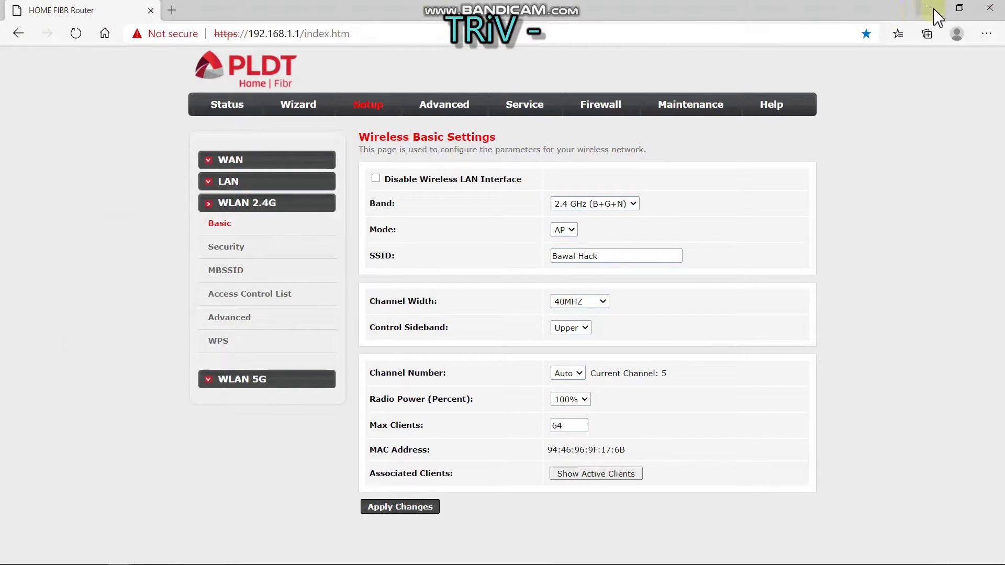
{"action": "left_click", "coordinate": [930, 7]}
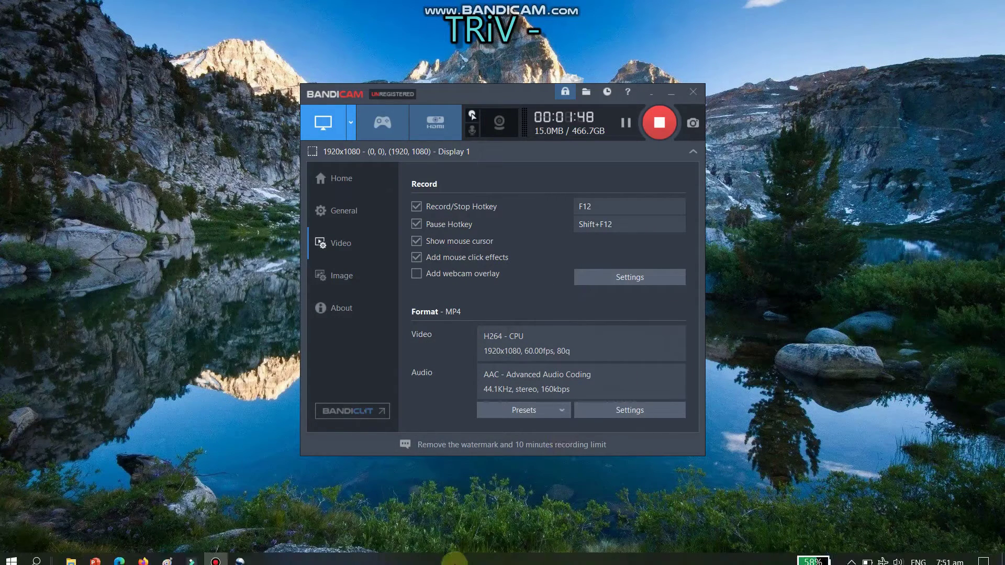
Search 'not' in Windows search and launch a blank Notepad document
{"action": "mouse_move", "coordinate": [209, 558]}
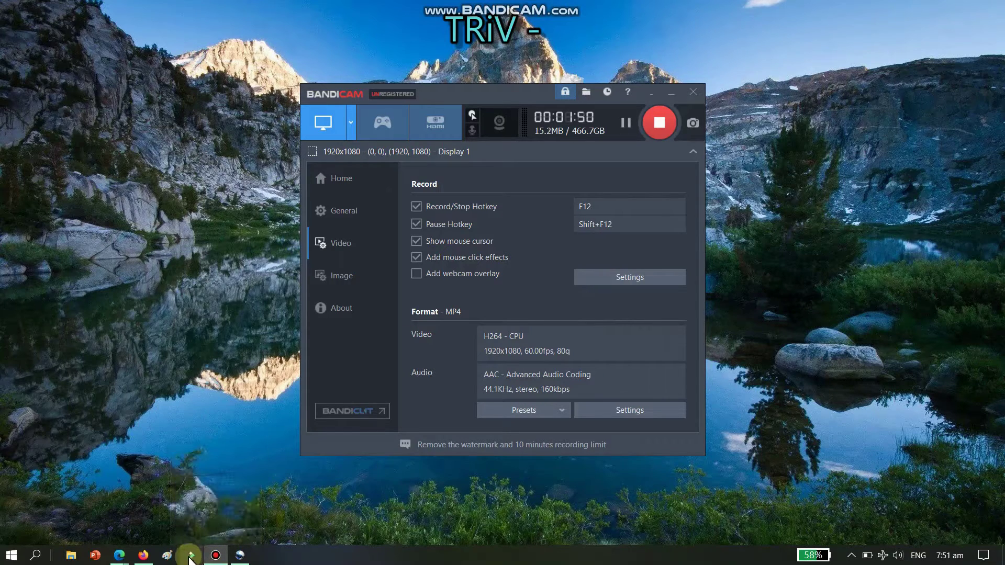
{"action": "left_click", "coordinate": [36, 558]}
{"action": "type", "text": "not"}
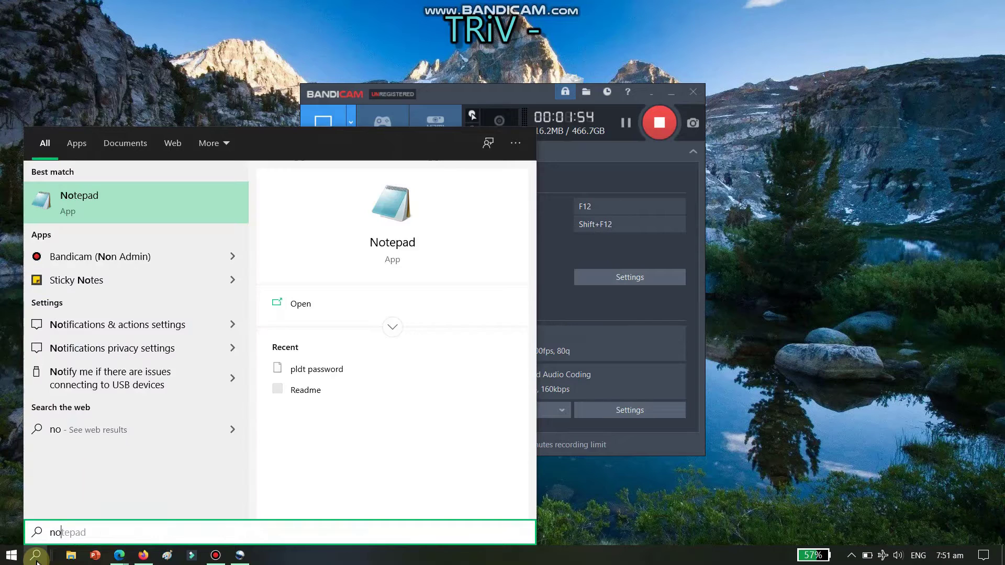
{"action": "left_click", "coordinate": [92, 208]}
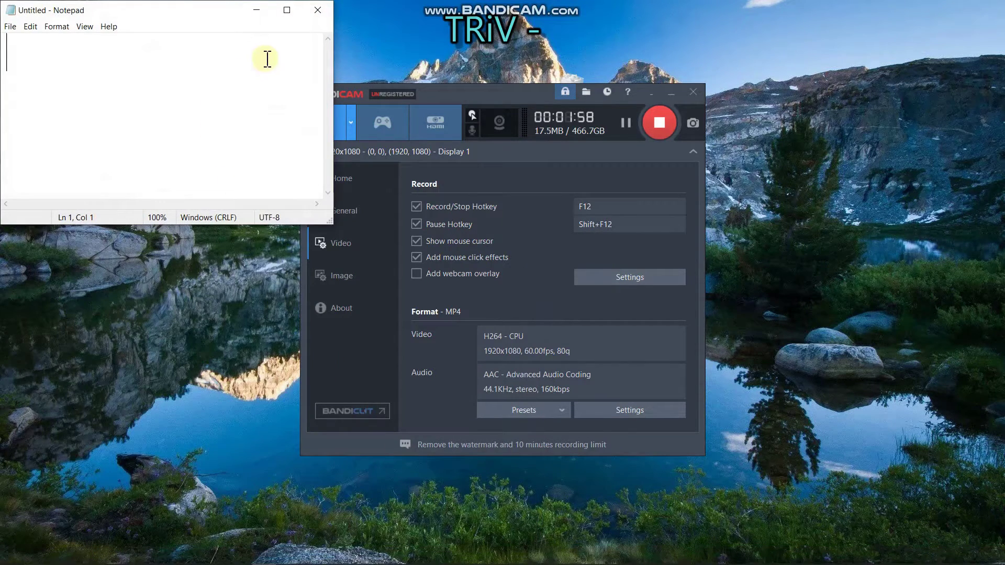
Place the client table beside Notepad and paste the first MAC, a4:9b:4f:6c:f7:6a
{"action": "mouse_move", "coordinate": [250, 560]}
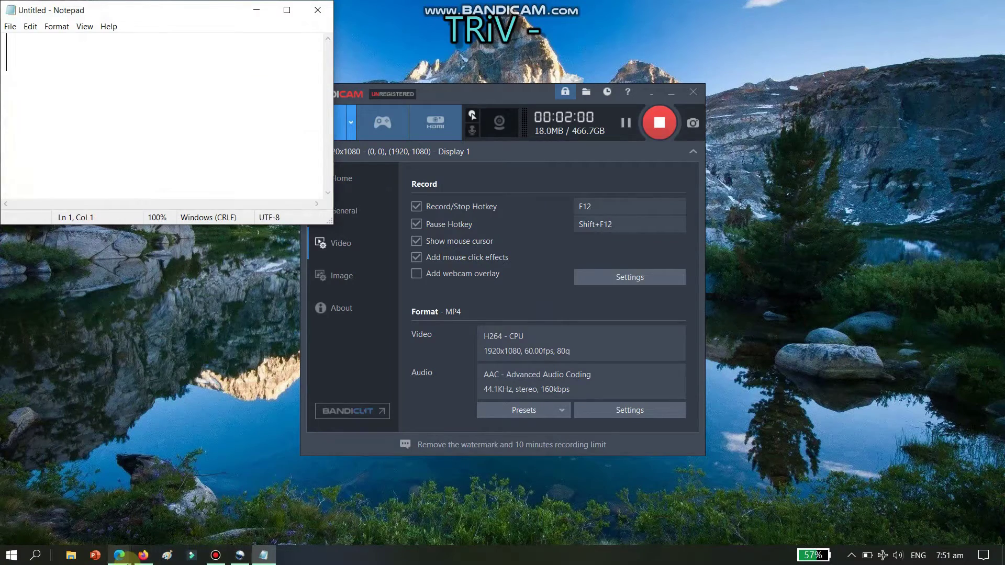
{"action": "mouse_move", "coordinate": [122, 556]}
{"action": "left_click", "coordinate": [181, 505]}
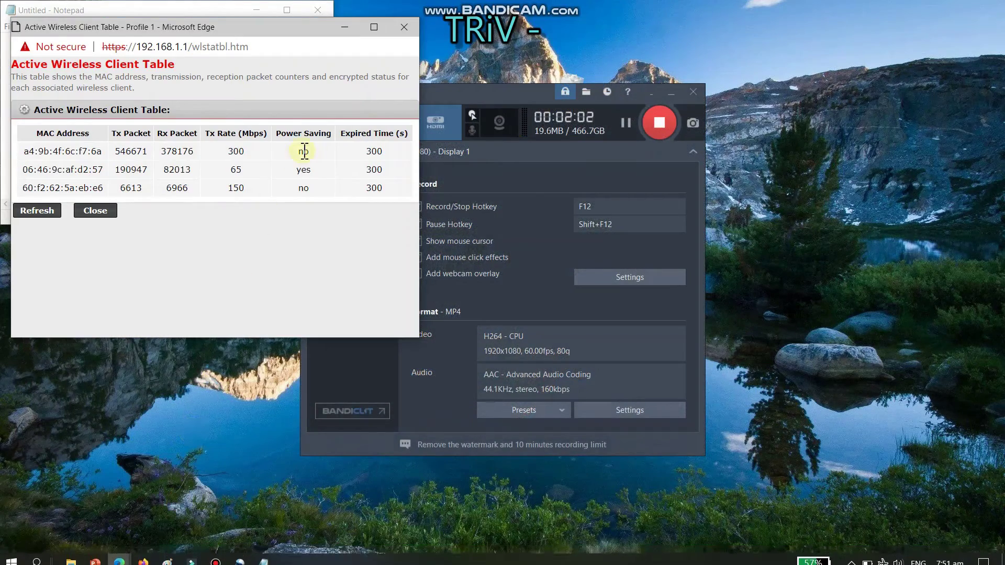
{"action": "left_click_drag", "start_coordinate": [234, 32], "coordinate": [570, 24]}
{"action": "left_click_drag", "start_coordinate": [439, 141], "coordinate": [361, 153]}
{"action": "key", "text": "ctrl+c"}
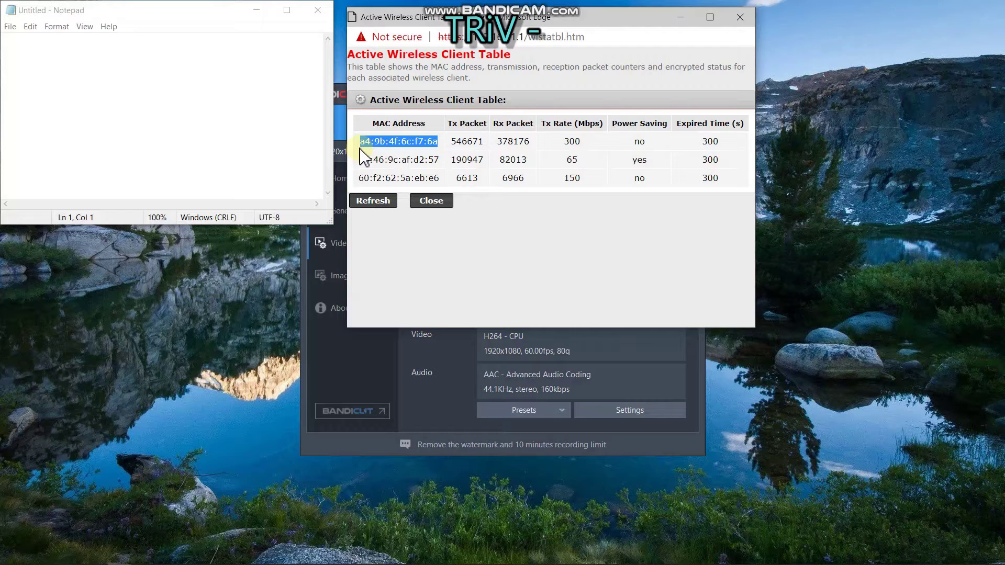
{"action": "left_click", "coordinate": [60, 49]}
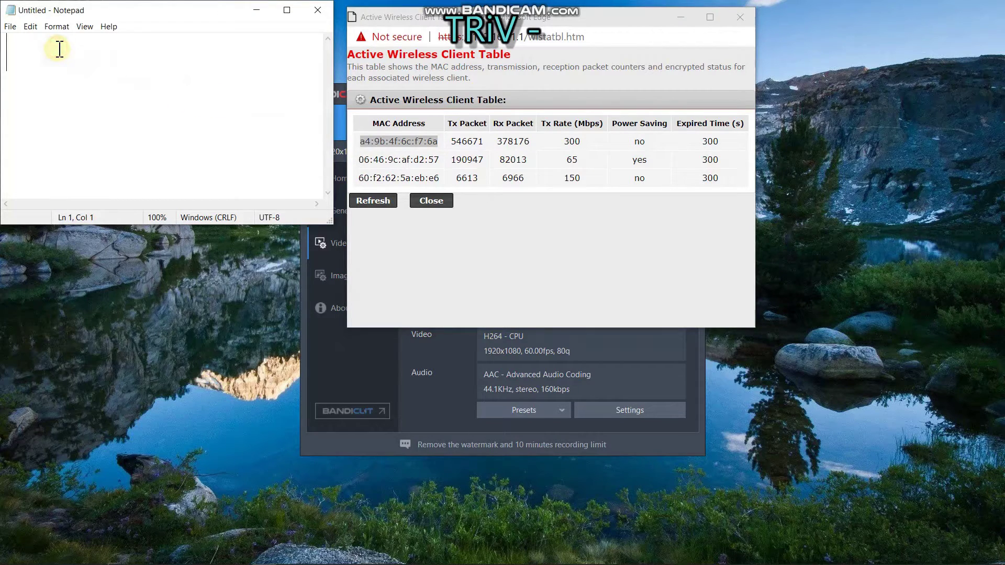
{"action": "key", "text": "ctrl+v"}
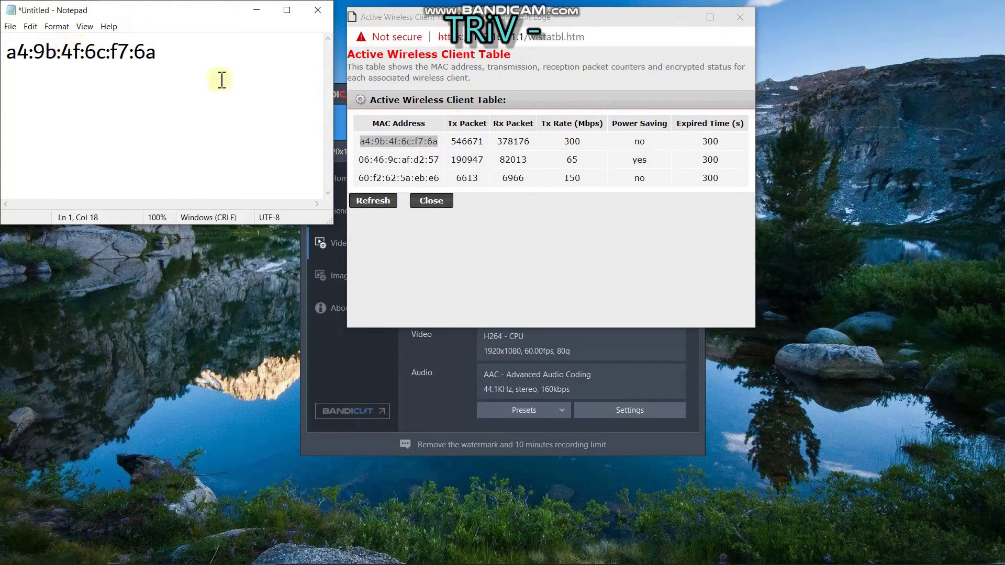
{"action": "key", "text": "Return"}
Paste 06:46:9c:af:d2:57 and 60:f2:62:5a:eb:e6 into Notepad on lines 2 and 3
{"action": "left_click_drag", "start_coordinate": [439, 162], "coordinate": [358, 166]}
{"action": "key", "text": "ctrl+c"}
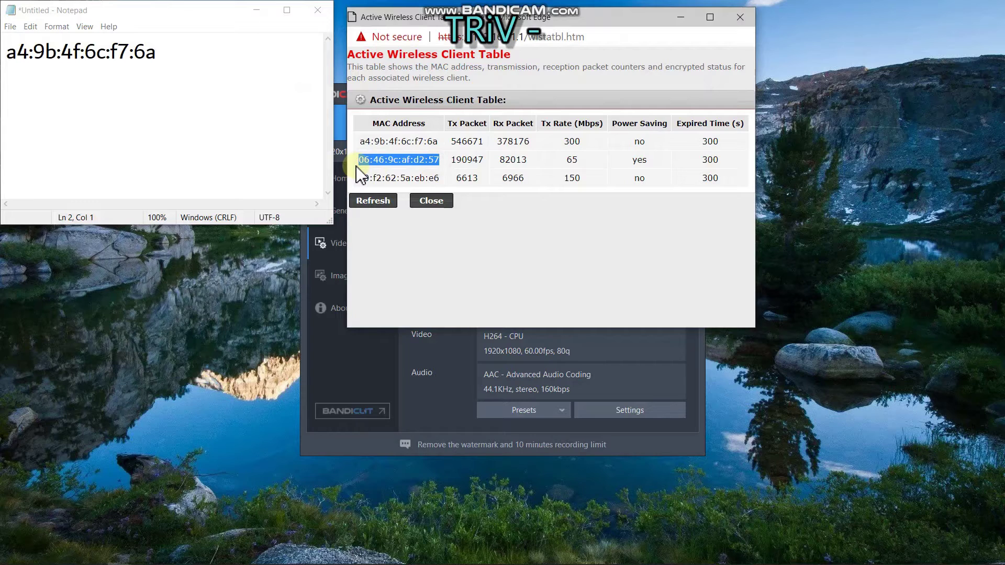
{"action": "left_click", "coordinate": [44, 80]}
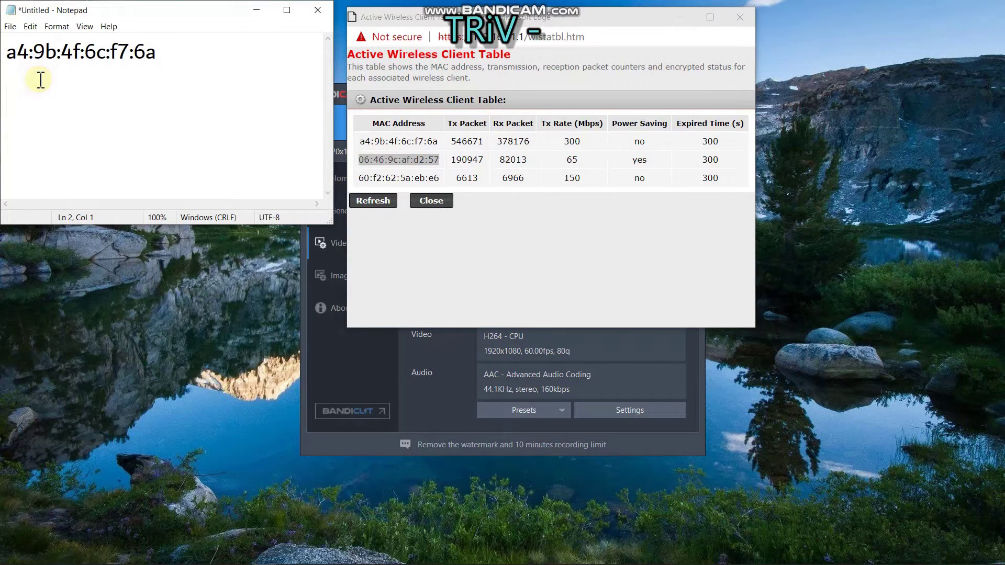
{"action": "key", "text": "ctrl+v"}
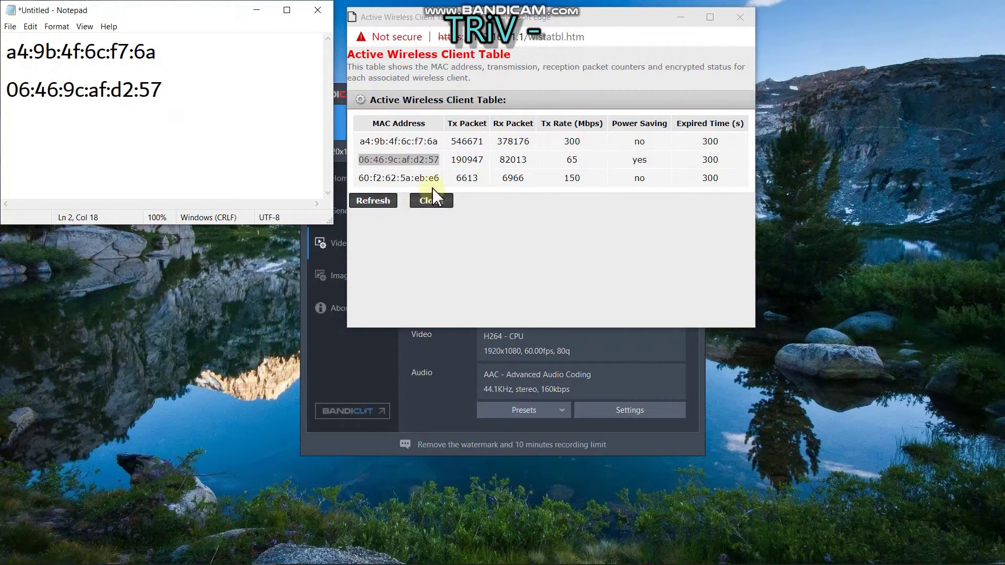
{"action": "left_click_drag", "start_coordinate": [439, 178], "coordinate": [362, 182]}
{"action": "key", "text": "ctrl+c"}
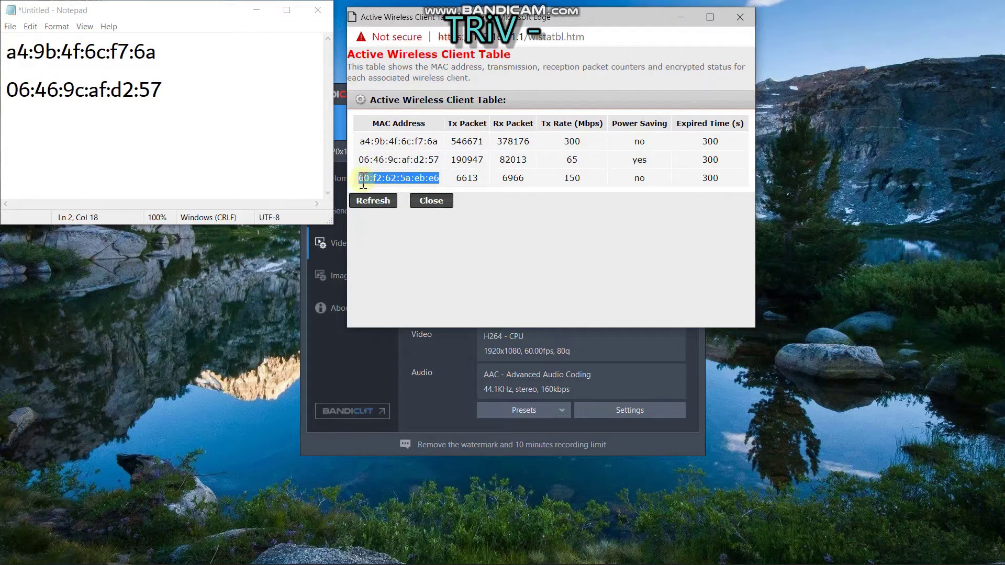
{"action": "left_click", "coordinate": [49, 128]}
{"action": "left_click", "coordinate": [185, 92]}
{"action": "key", "text": "Return"}
{"action": "key", "text": "ctrl+v"}
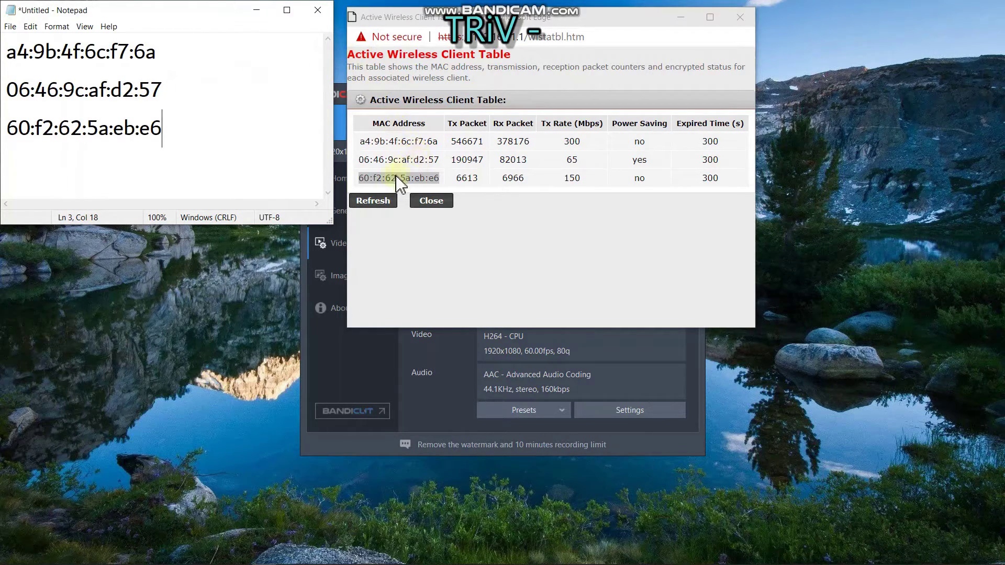
Refresh the active client table twice, then close it
{"action": "left_click", "coordinate": [374, 203]}
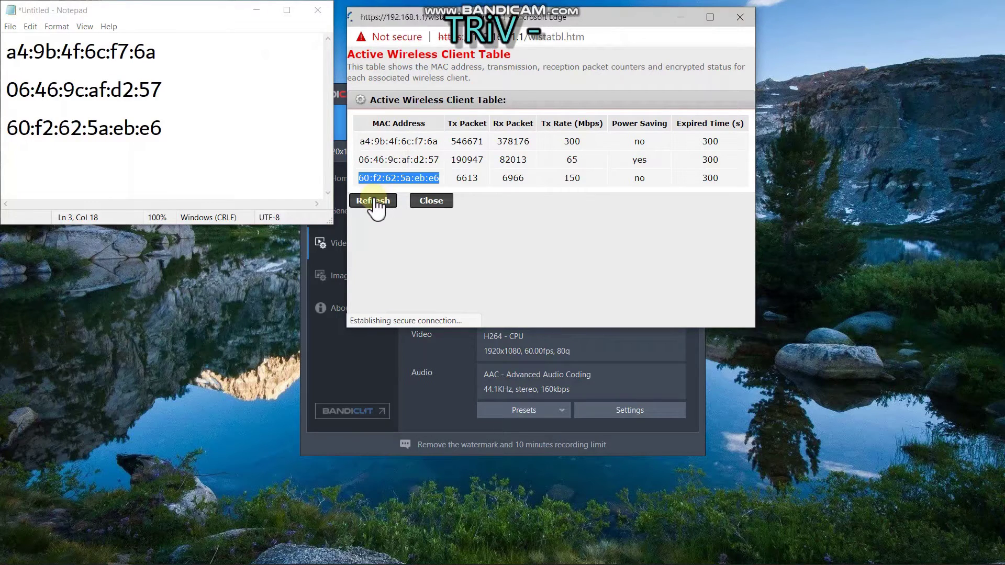
{"action": "left_click", "coordinate": [375, 201]}
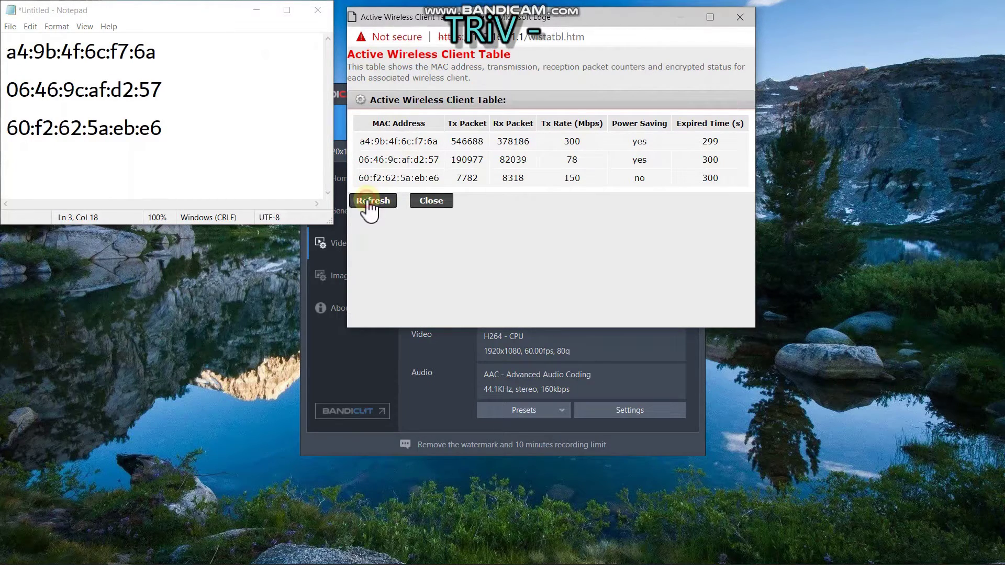
{"action": "left_click", "coordinate": [431, 202]}
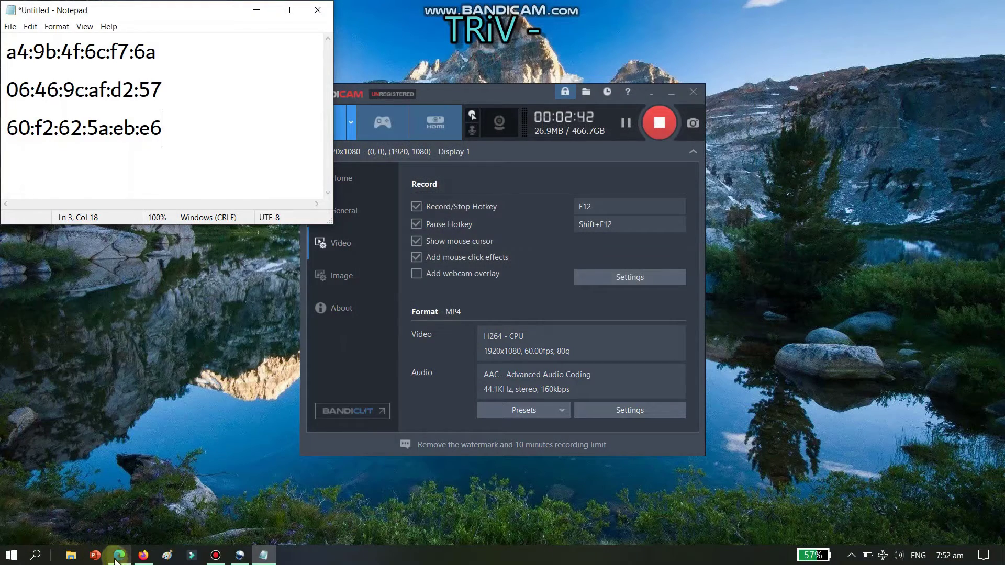
Set Wireless Access Control Mode to Allow Listed and bring the Notepad MAC list alongside
{"action": "left_click", "coordinate": [118, 556]}
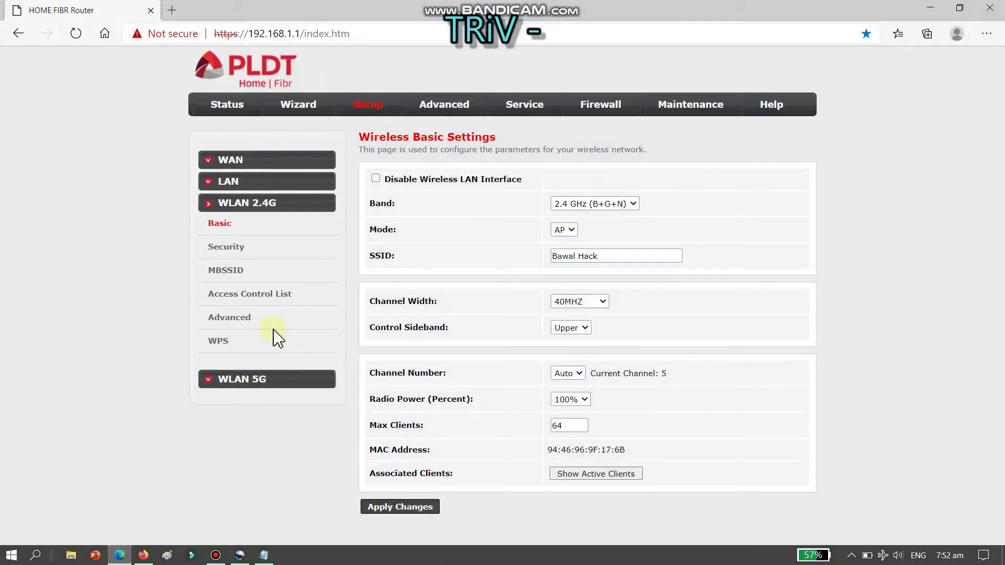
{"action": "left_click", "coordinate": [264, 295]}
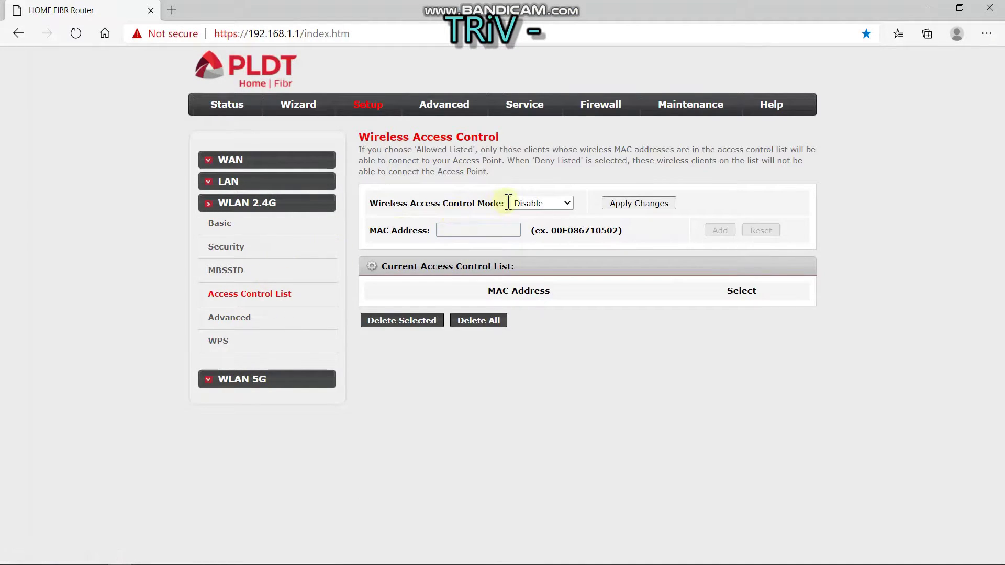
{"action": "left_click", "coordinate": [568, 203]}
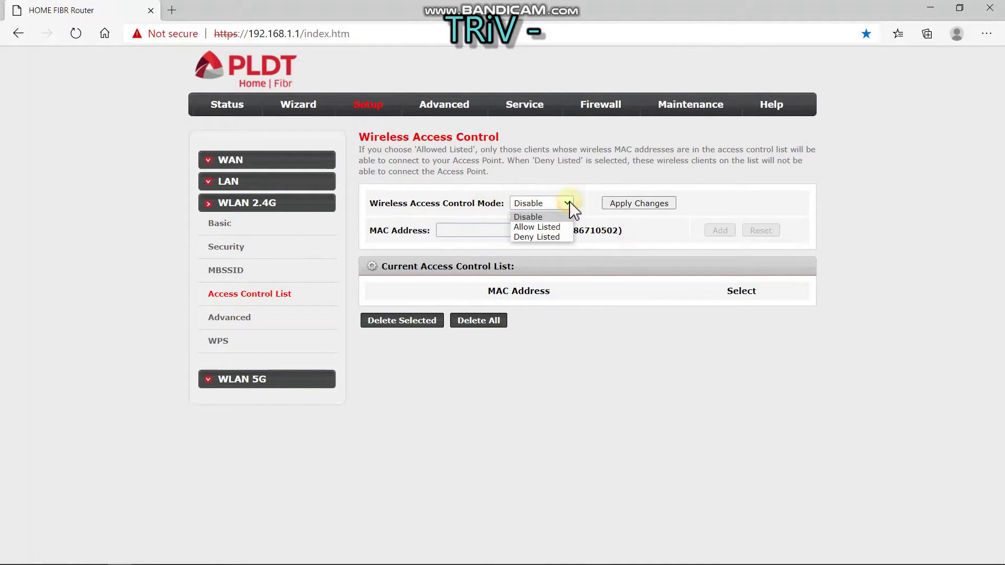
{"action": "left_click", "coordinate": [550, 228]}
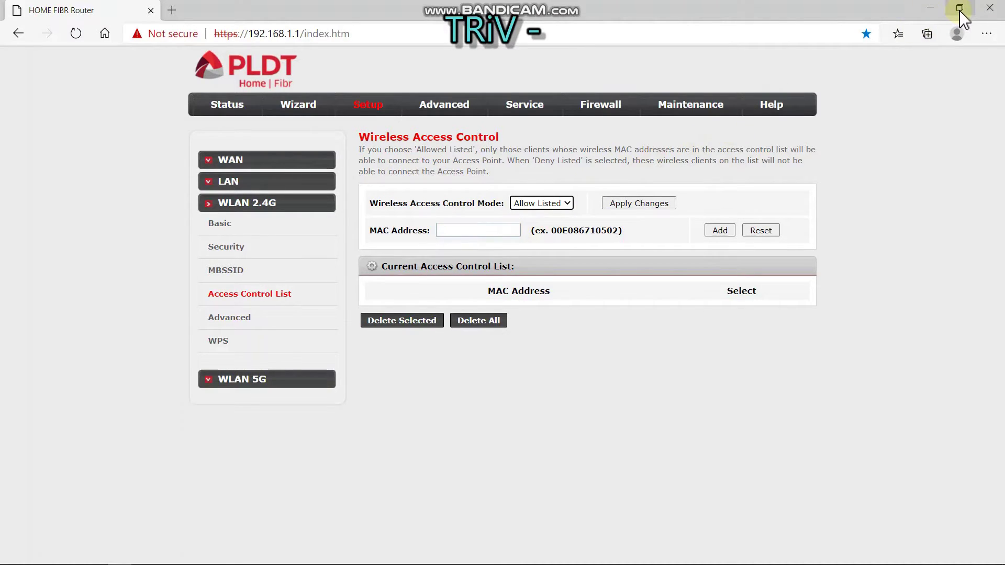
{"action": "mouse_move", "coordinate": [226, 563]}
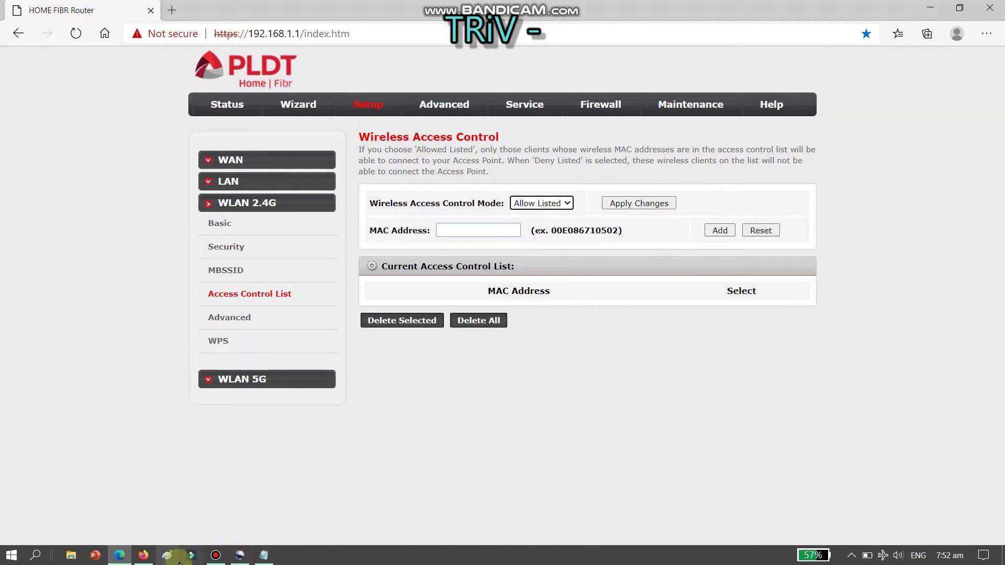
{"action": "left_click", "coordinate": [264, 555]}
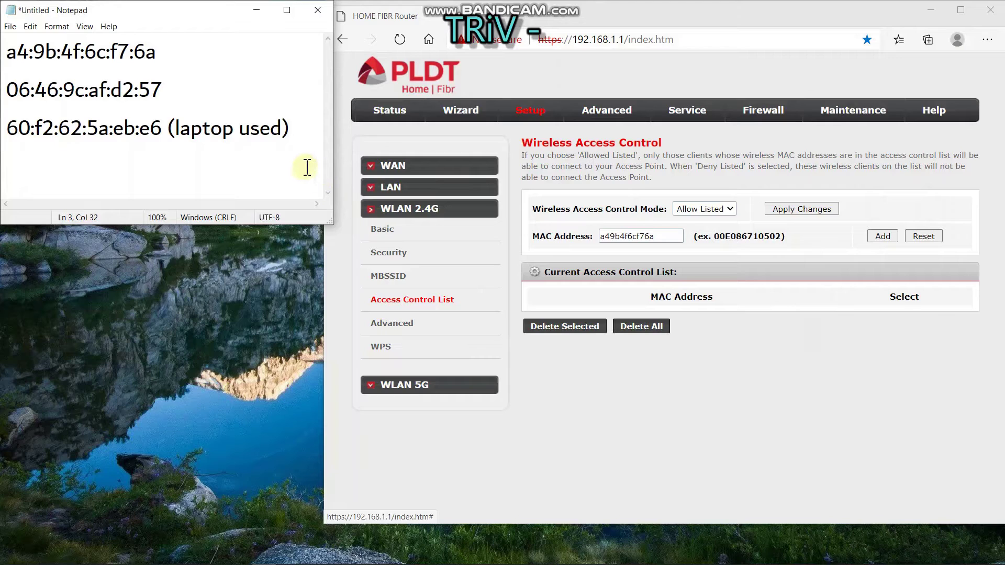
Replace the MAC field contents with the laptop MAC 60f2625aebe6, without colons, and add it
{"action": "left_click_drag", "start_coordinate": [664, 235], "coordinate": [570, 247]}
{"action": "key", "text": "BackSpace"}
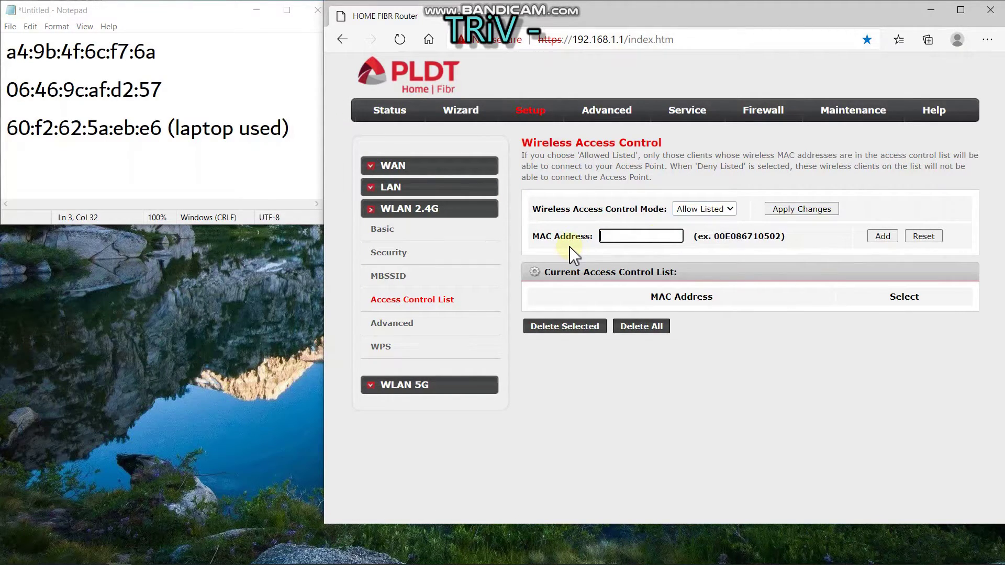
{"action": "left_click_drag", "start_coordinate": [161, 130], "coordinate": [10, 135]}
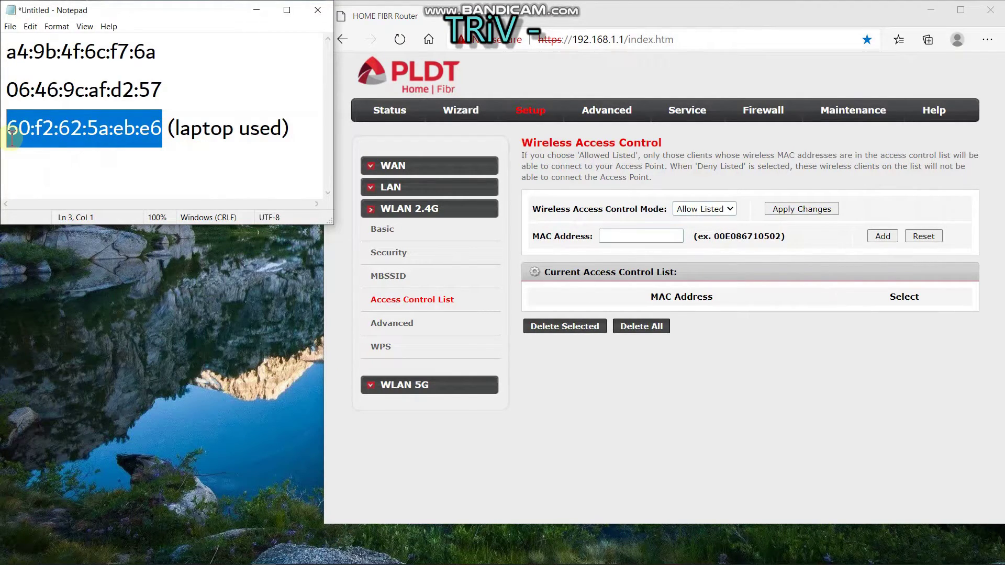
{"action": "left_click", "coordinate": [607, 236]}
{"action": "type", "text": "60:f2:62:5a:"}
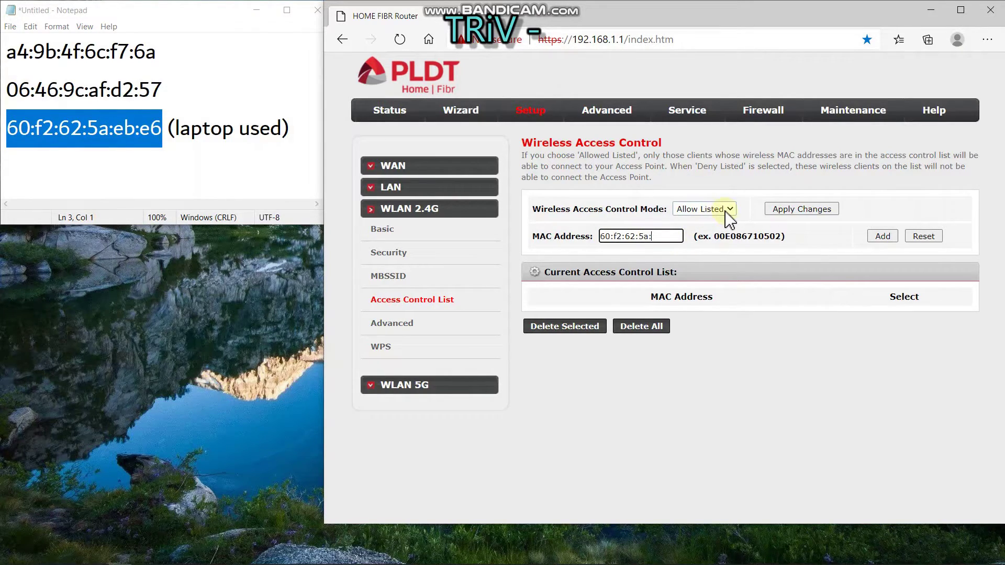
{"action": "key", "text": "BackSpace"}
{"action": "key", "text": "BackSpace"}
{"action": "key", "text": "Left"}
{"action": "key", "text": "Left"}
{"action": "key", "text": "BackSpace"}
{"action": "type", "text": "ebe6"}
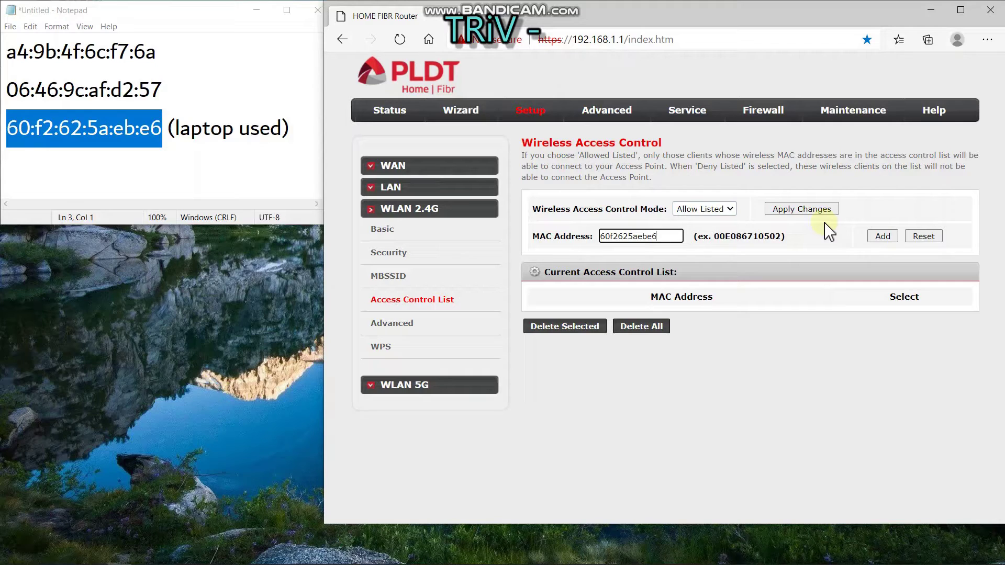
{"action": "left_click", "coordinate": [880, 238]}
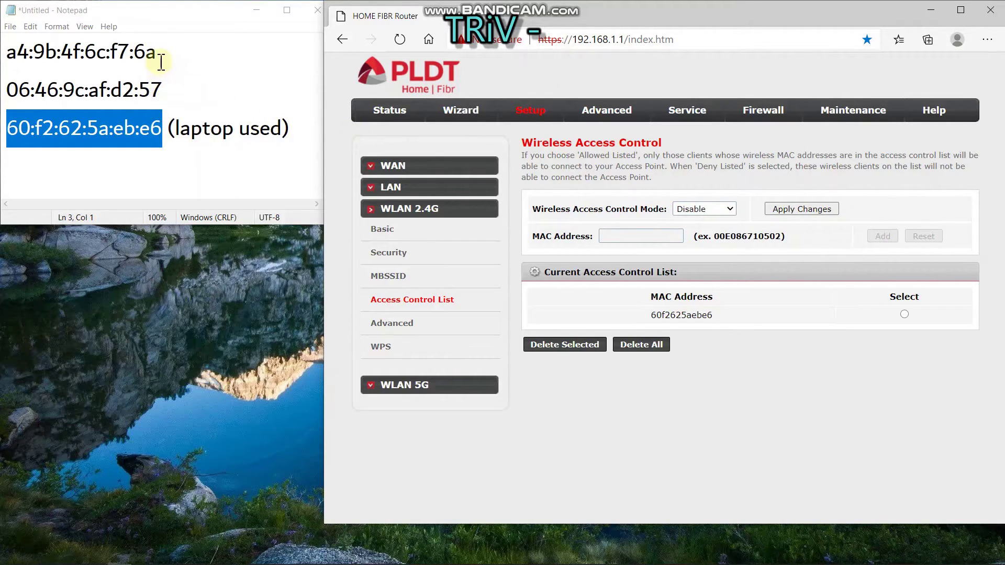
Copy a4:9b:4f:6c:f7:6a from Notepad, reselect Allow Listed, and paste it into the MAC field
{"action": "left_click_drag", "start_coordinate": [157, 52], "coordinate": [3, 50]}
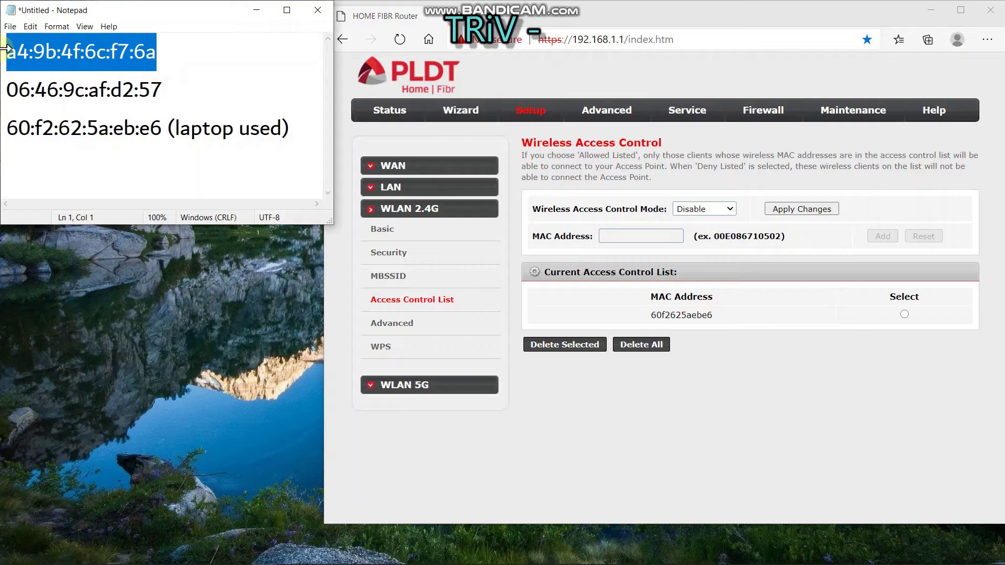
{"action": "left_click", "coordinate": [611, 237]}
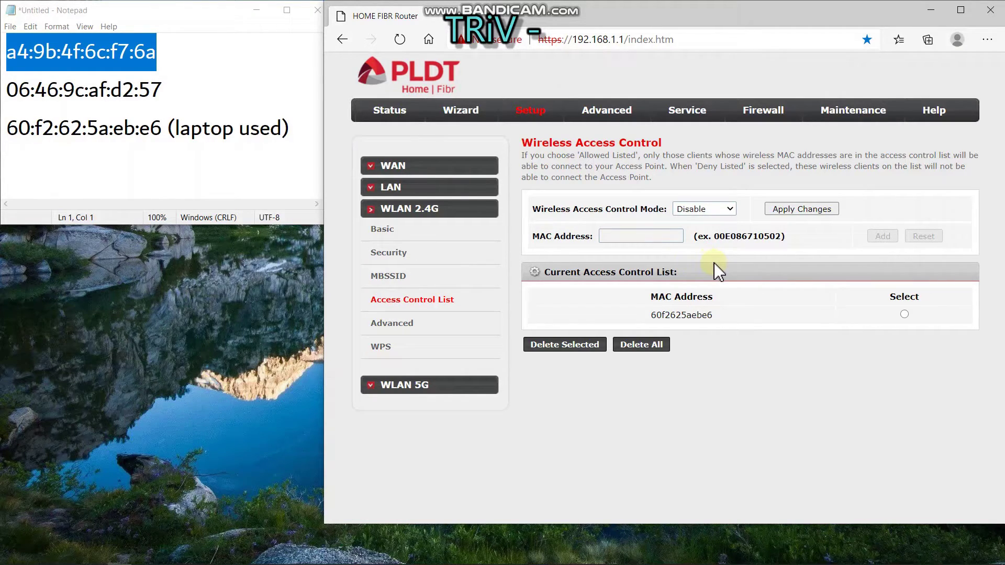
{"action": "left_click", "coordinate": [729, 209]}
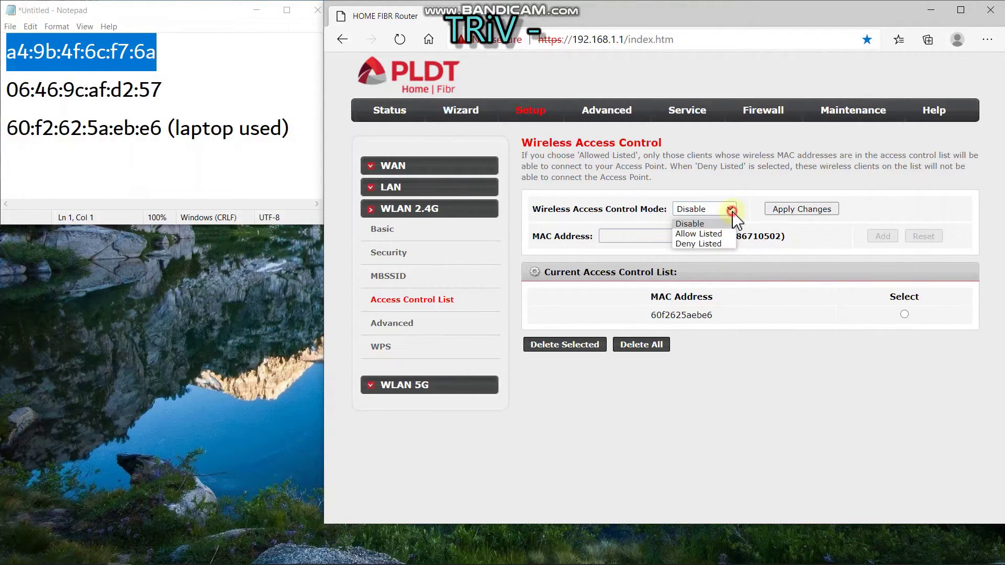
{"action": "left_click", "coordinate": [706, 233]}
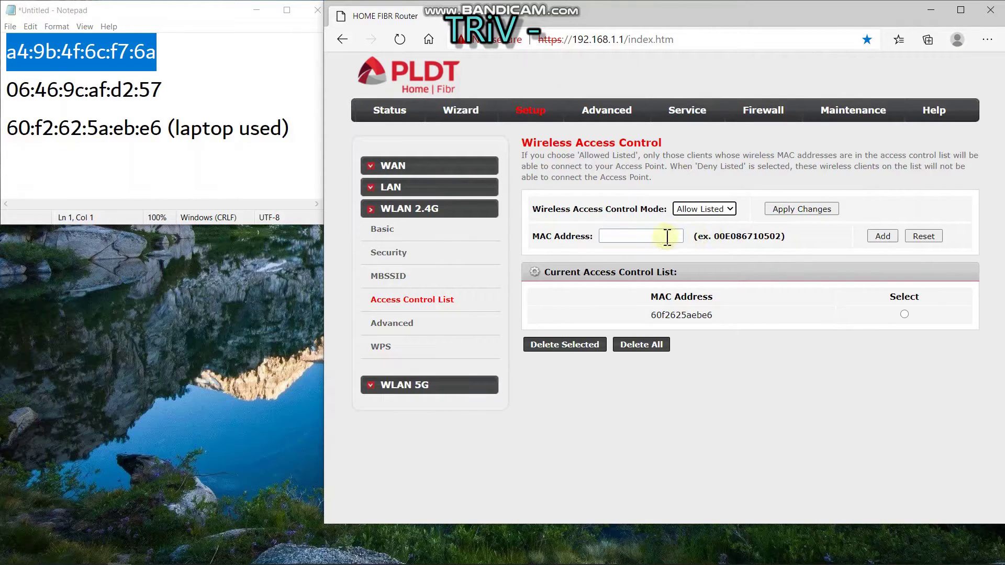
{"action": "left_click", "coordinate": [654, 235]}
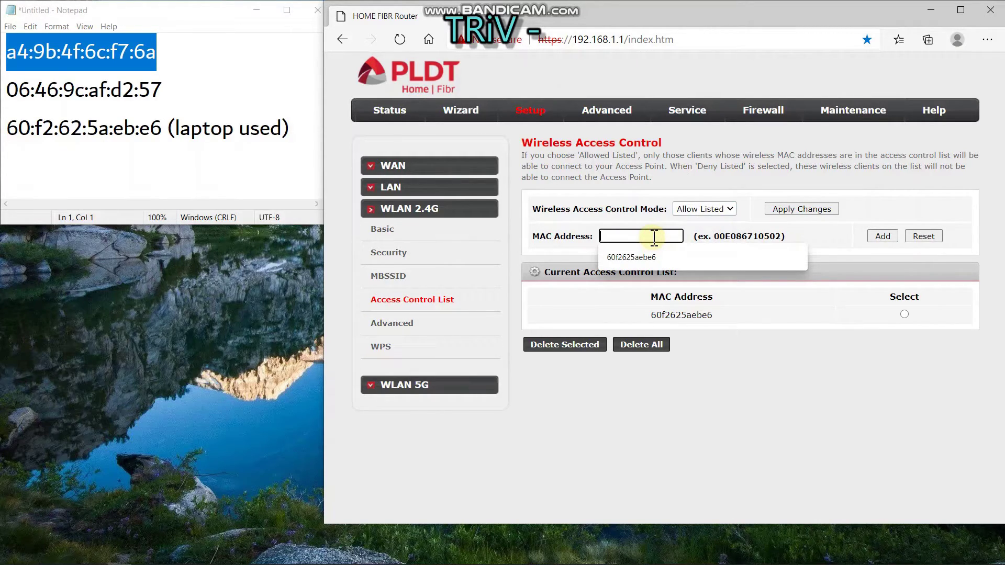
{"action": "type", "text": "a4:9b:4f:6c:"}
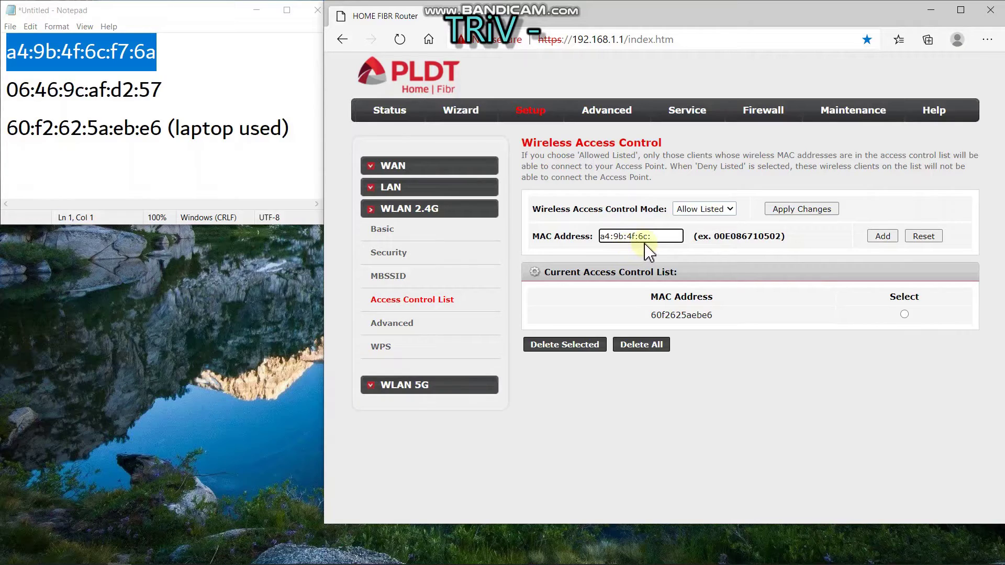
Strip the colons so the entry reads a49b4f6cf76a, then add it to the list
{"action": "key", "text": "BackSpace"}
{"action": "key", "text": "BackSpace"}
{"action": "key", "text": "Left"}
{"action": "key", "text": "Left"}
{"action": "key", "text": "BackSpace"}
{"action": "key", "text": "Left"}
{"action": "key", "text": "Left"}
{"action": "key", "text": "BackSpace"}
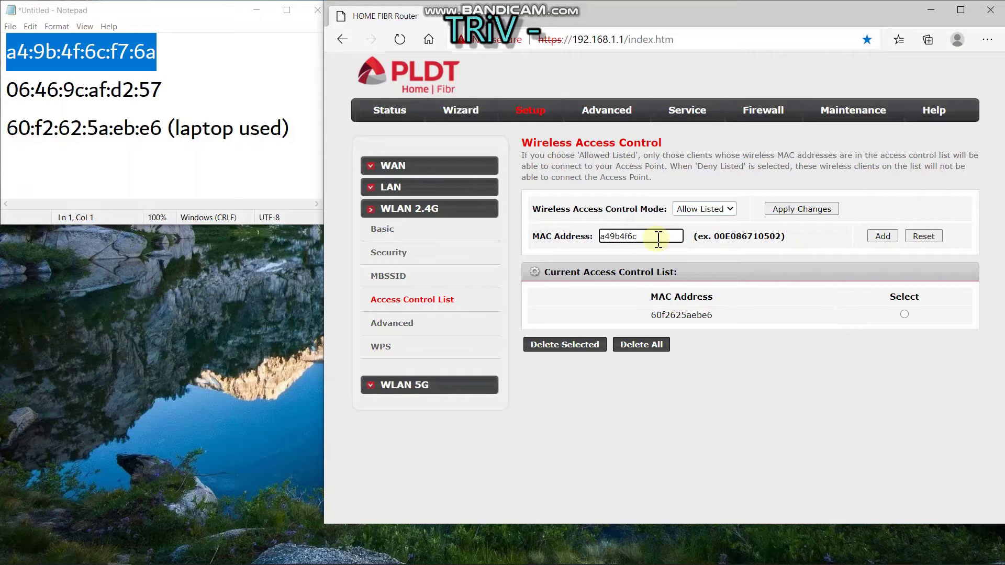
{"action": "type", "text": "f76a"}
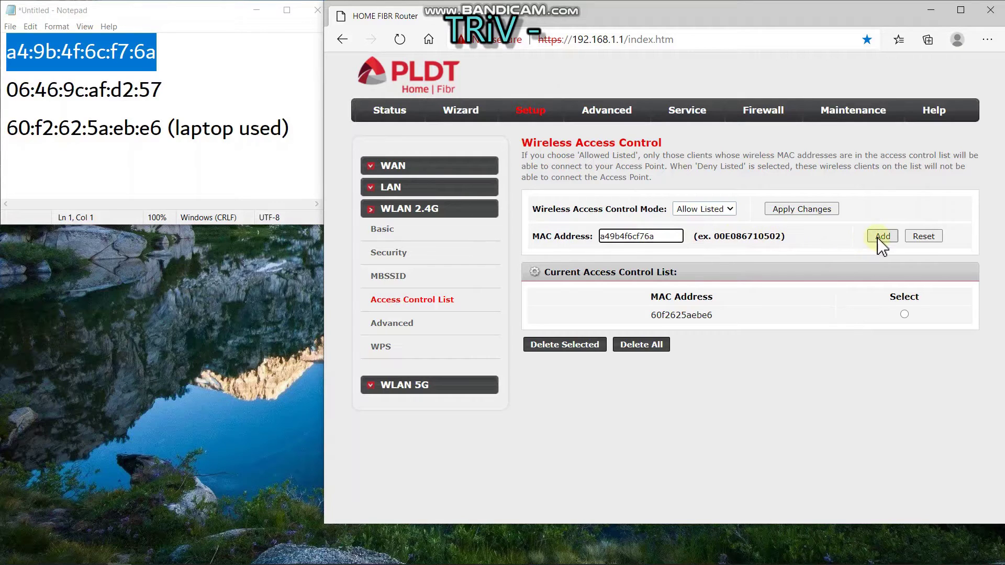
{"action": "left_click", "coordinate": [882, 237]}
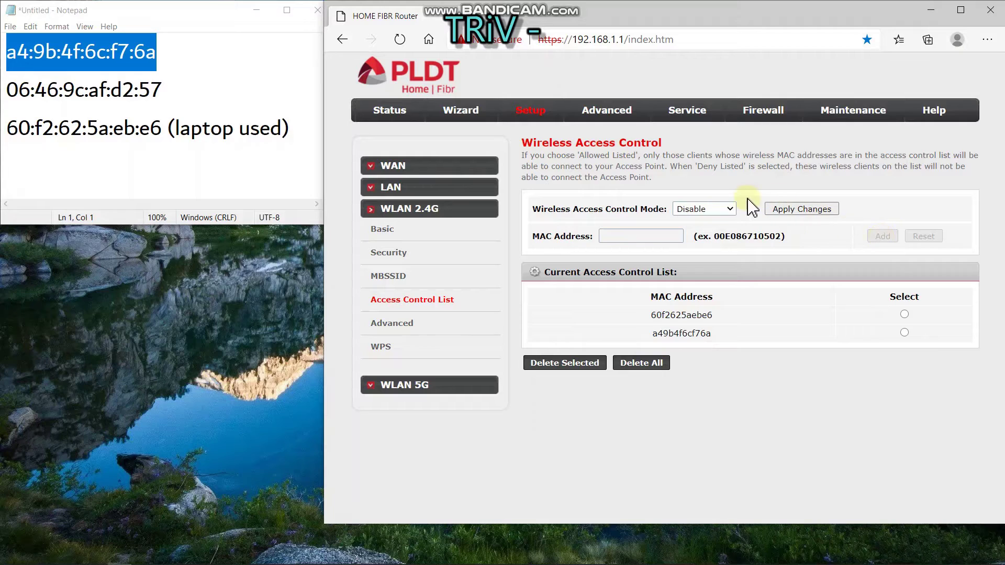
Reselect Allow Listed, paste the second Notepad MAC, and add it as 06469cafd257
{"action": "left_click", "coordinate": [731, 211]}
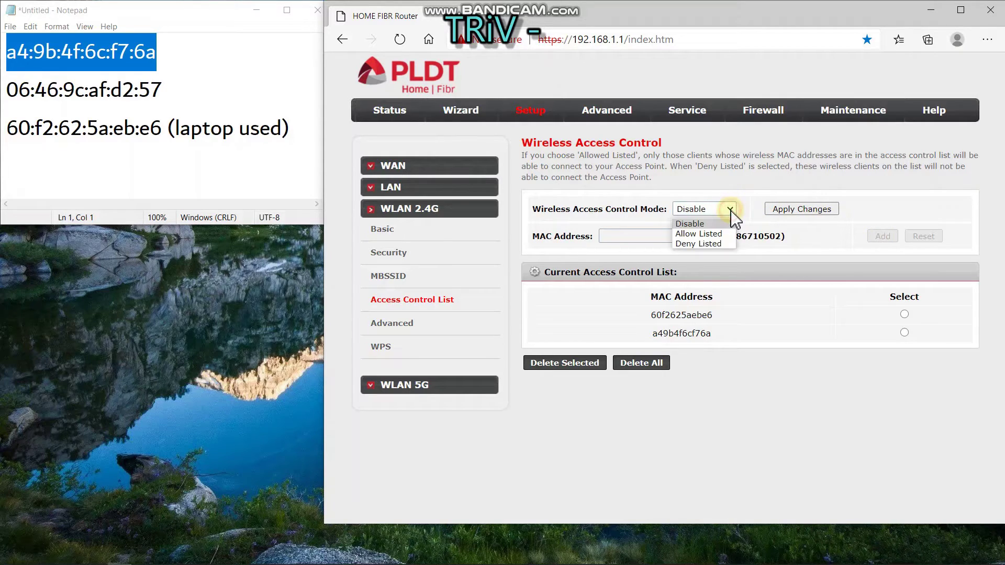
{"action": "left_click", "coordinate": [707, 234]}
{"action": "left_click_drag", "start_coordinate": [164, 89], "coordinate": [9, 91]}
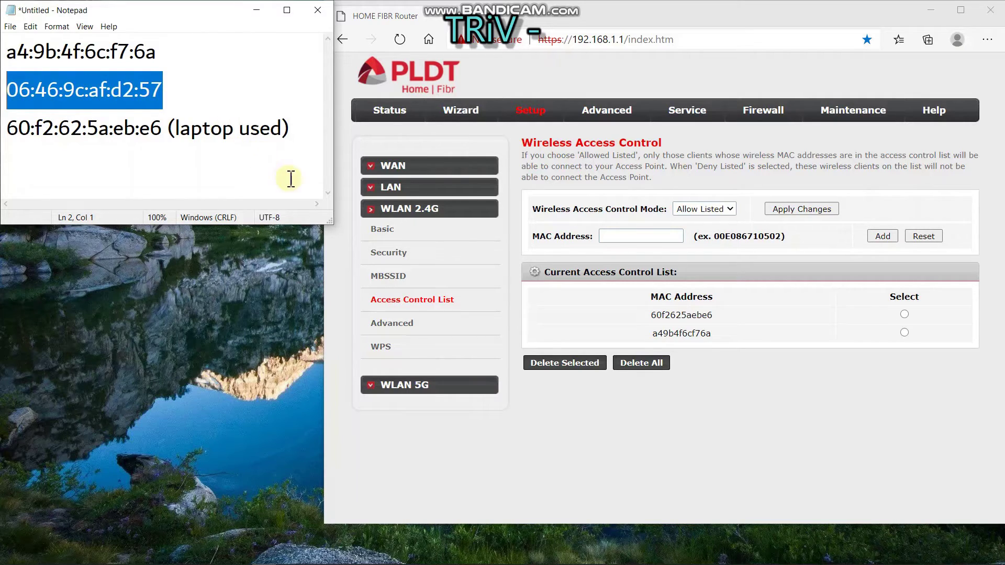
{"action": "left_click", "coordinate": [658, 237]}
{"action": "type", "text": "06:46:9c:af:"}
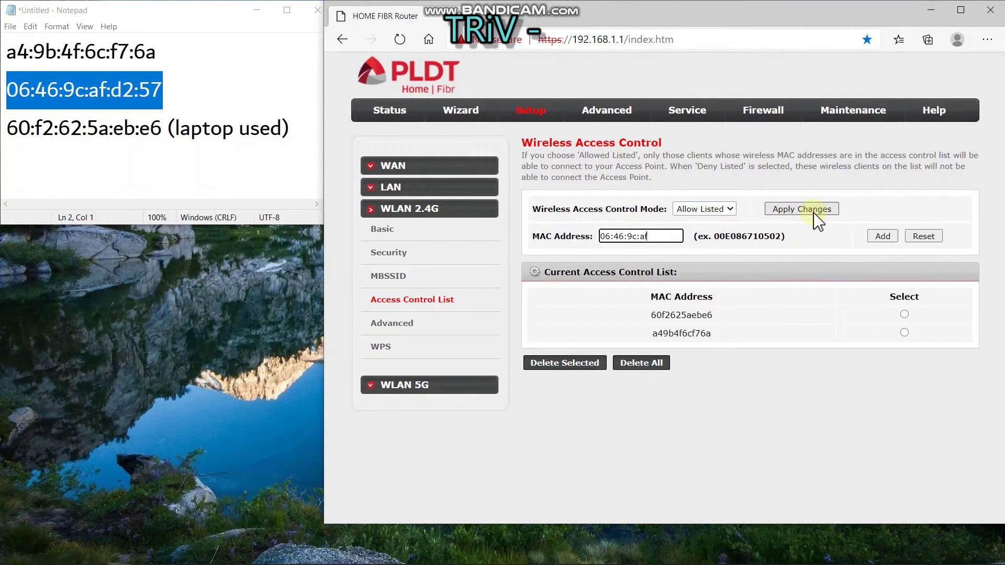
{"action": "key", "text": "Left"}
{"action": "key", "text": "Left"}
{"action": "key", "text": "BackSpace"}
{"action": "key", "text": "BackSpace"}
{"action": "key", "text": "BackSpace"}
{"action": "type", "text": "d257"}
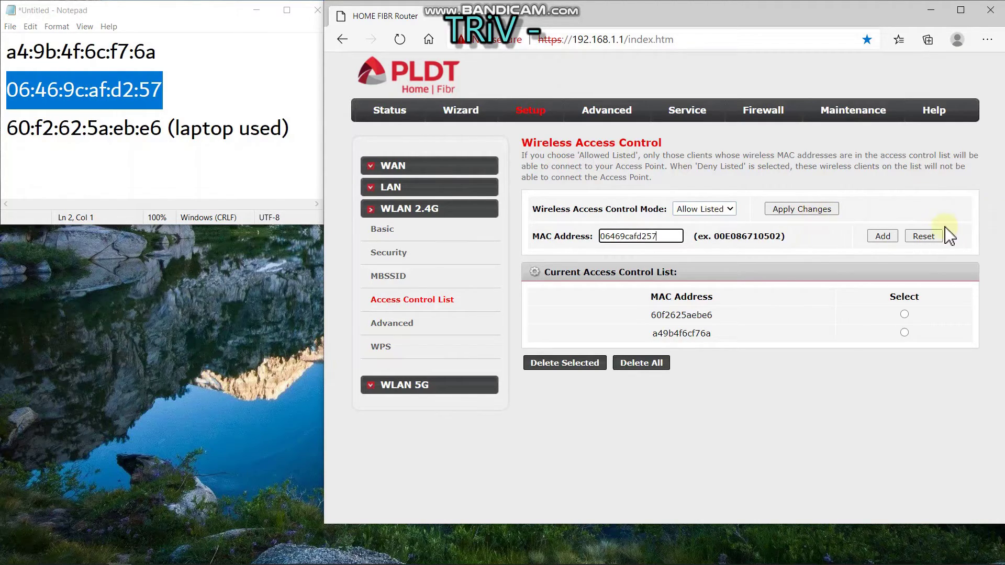
{"action": "left_click", "coordinate": [883, 236]}
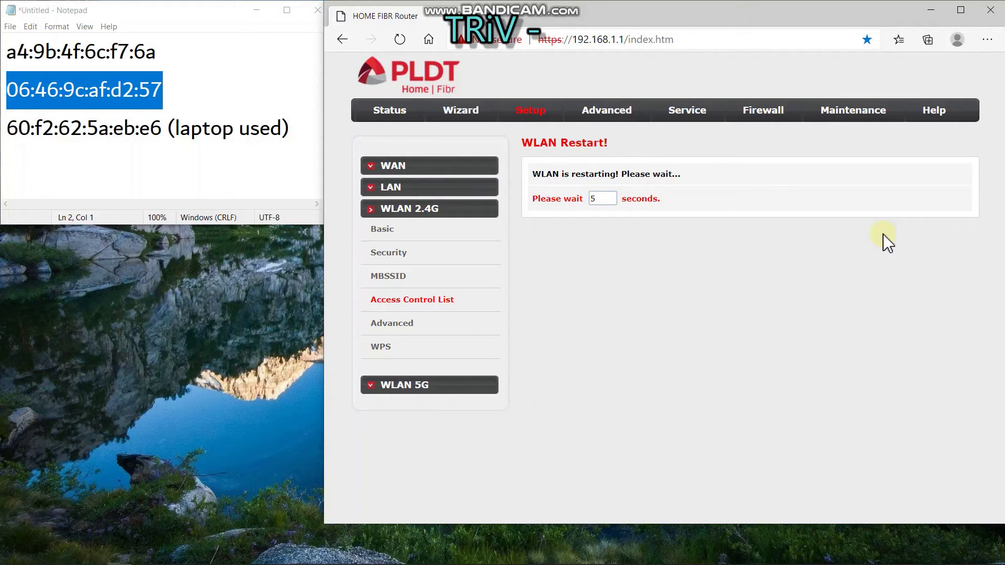
Append '(my phone used)' to Notepad line 2 and go to the 2.4G Wireless Basic Settings
{"action": "left_click", "coordinate": [180, 90]}
{"action": "type", "text": "("}
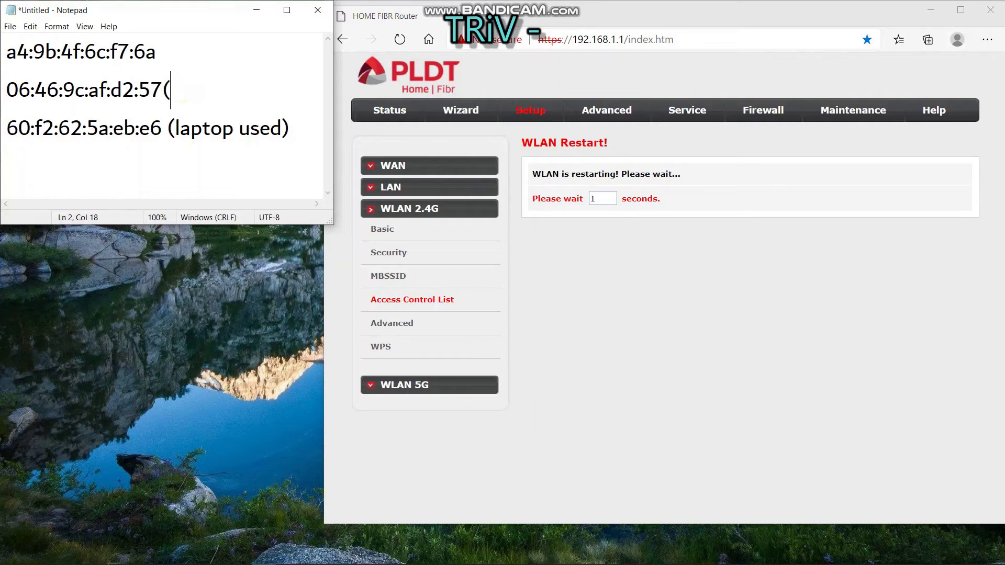
{"action": "type", "text": "my phon"}
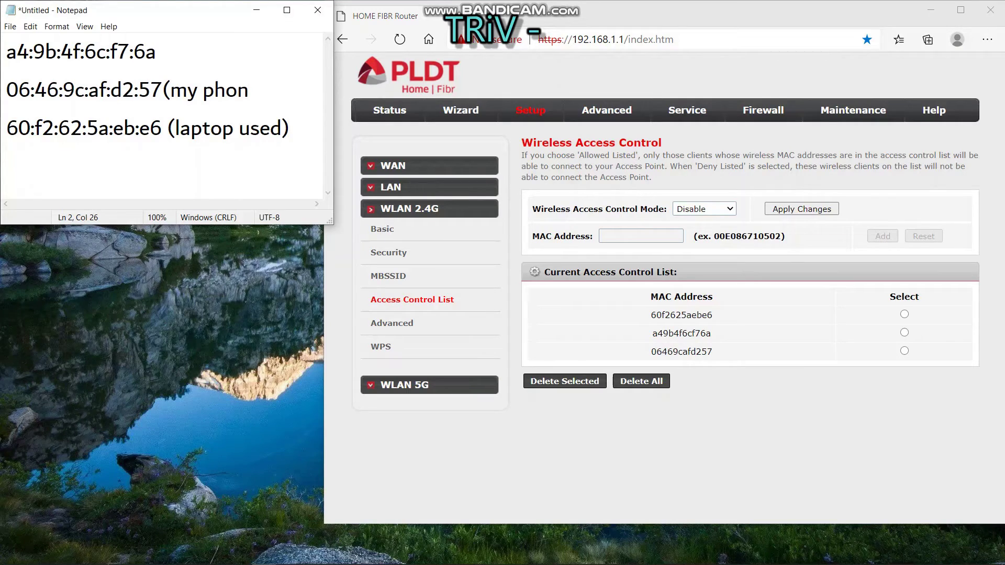
{"action": "type", "text": "e used)"}
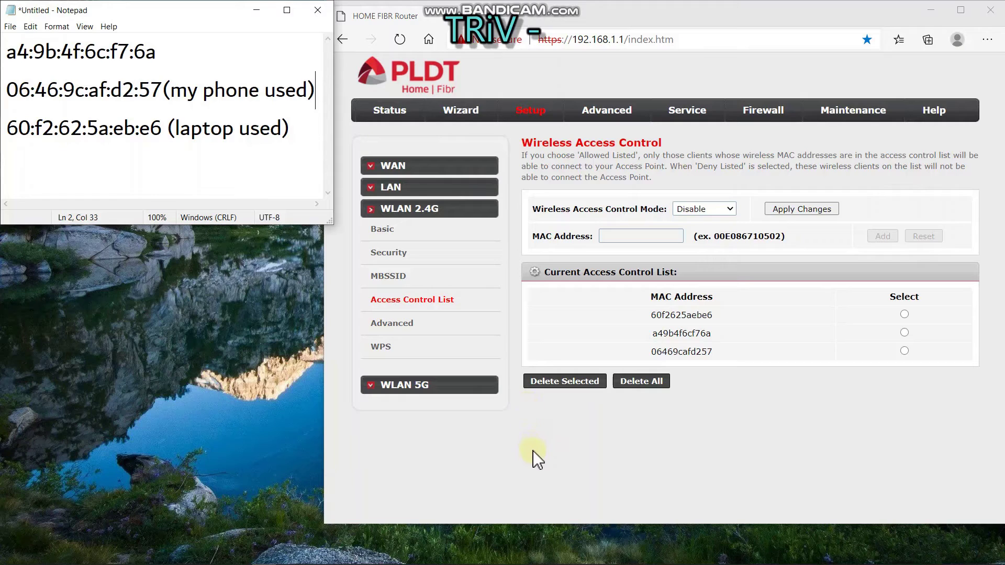
{"action": "left_click", "coordinate": [392, 235]}
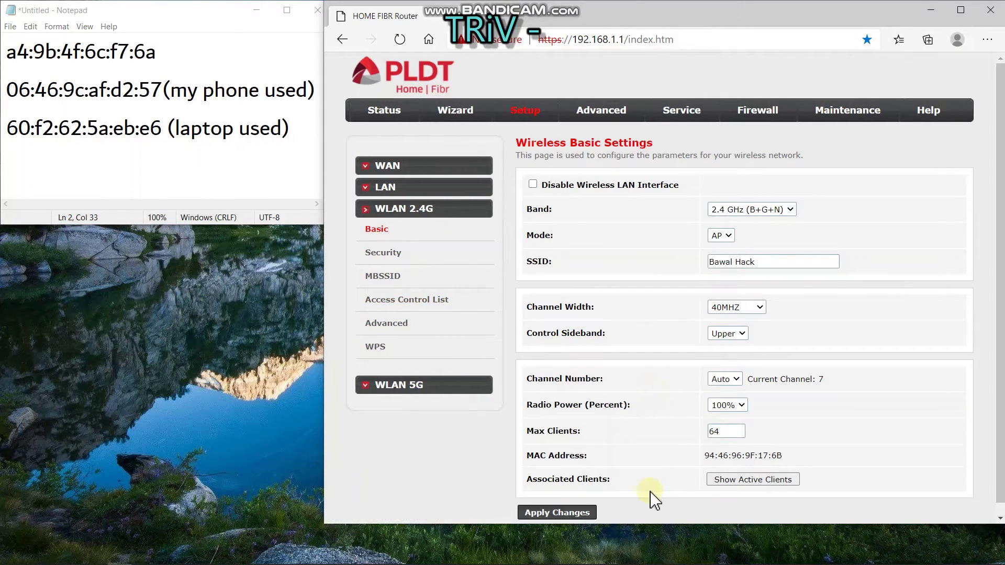
Review and refresh the Active Wireless Client Table, then close it
{"action": "scroll", "coordinate": [635, 448], "scroll_direction": "down", "scroll_amount": 1}
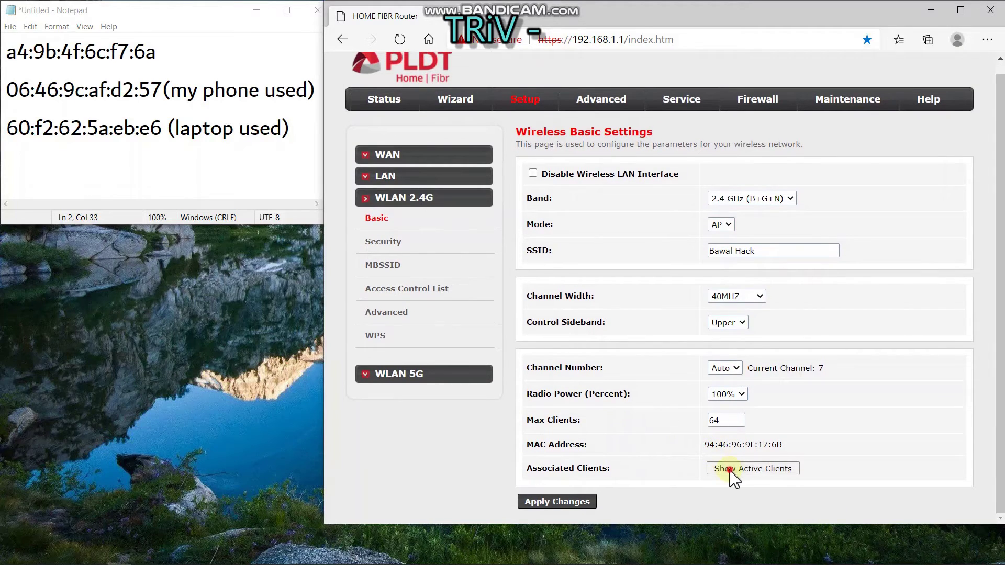
{"action": "left_click", "coordinate": [731, 471]}
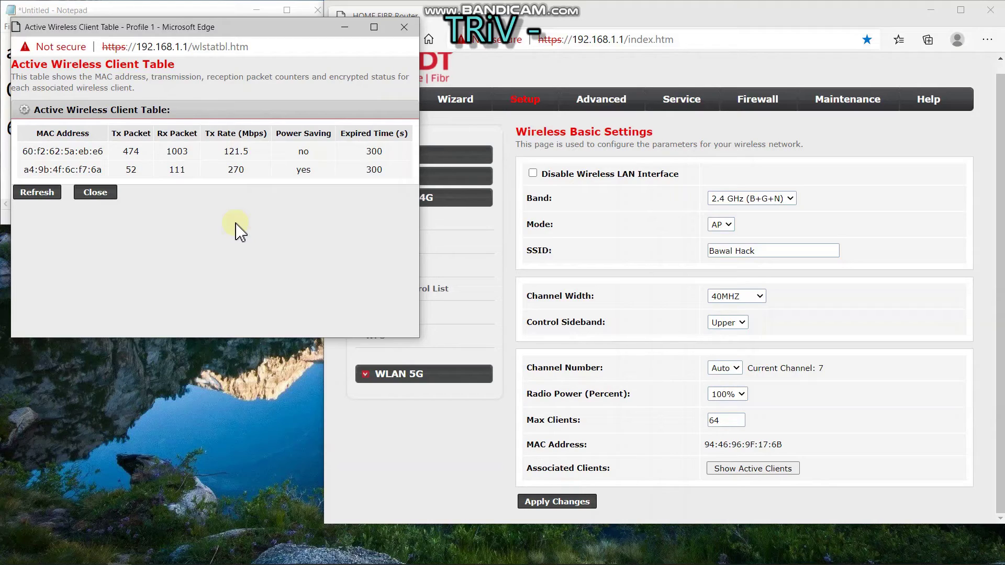
{"action": "left_click", "coordinate": [37, 194]}
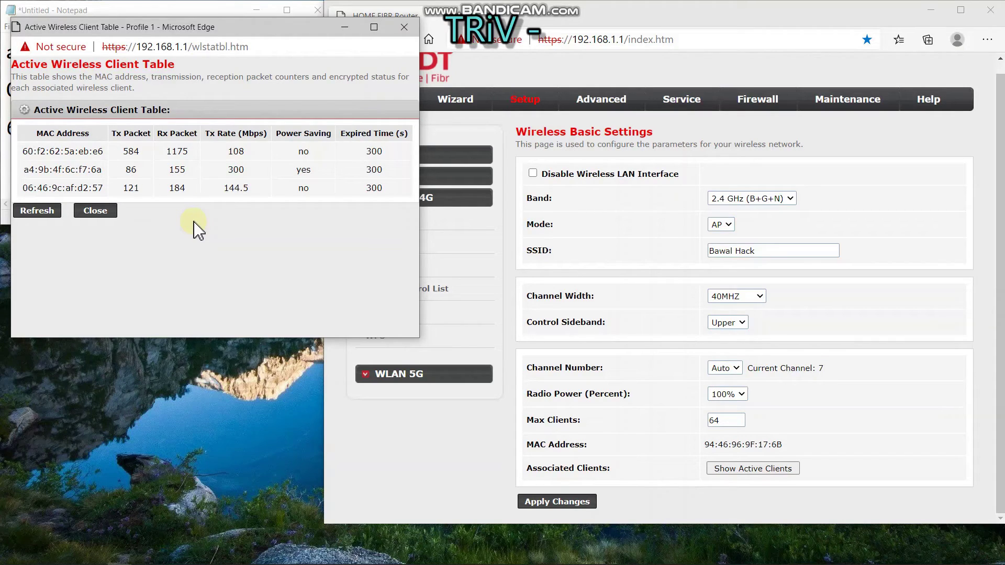
{"action": "left_click", "coordinate": [101, 212]}
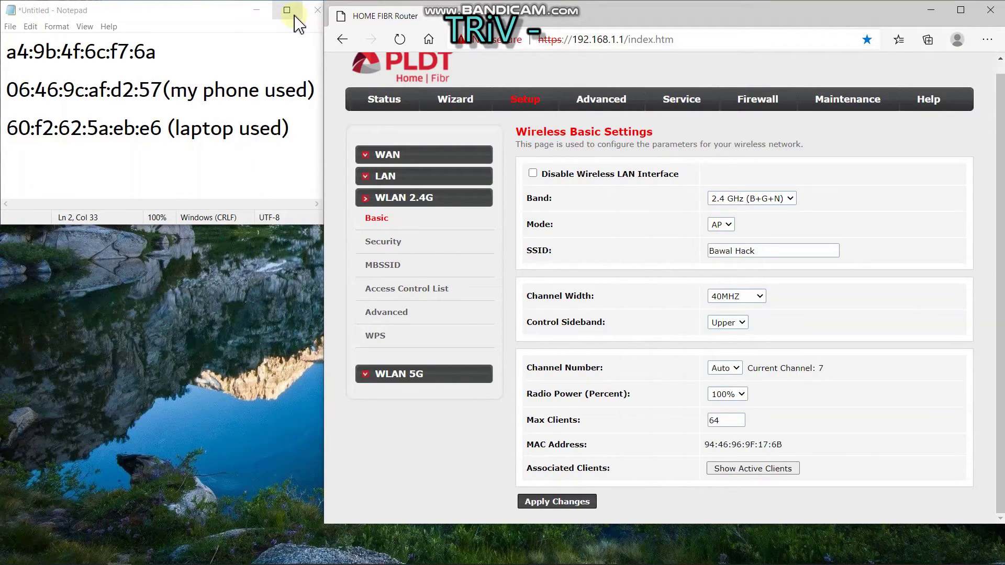
Look through the router's Status page, then maximize the Notepad MAC list
{"action": "left_click", "coordinate": [388, 100]}
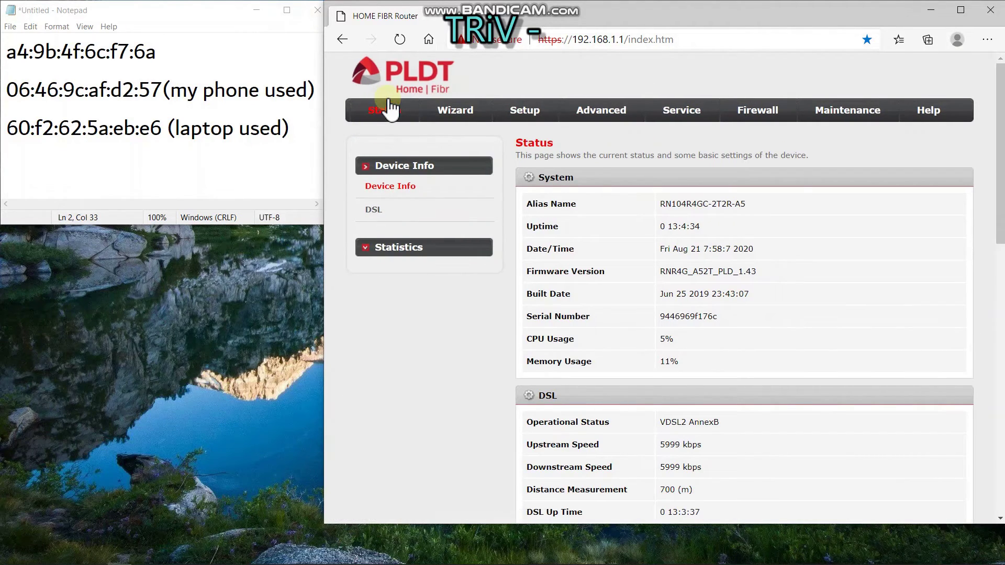
{"action": "scroll", "coordinate": [586, 463], "scroll_direction": "down", "scroll_amount": 14}
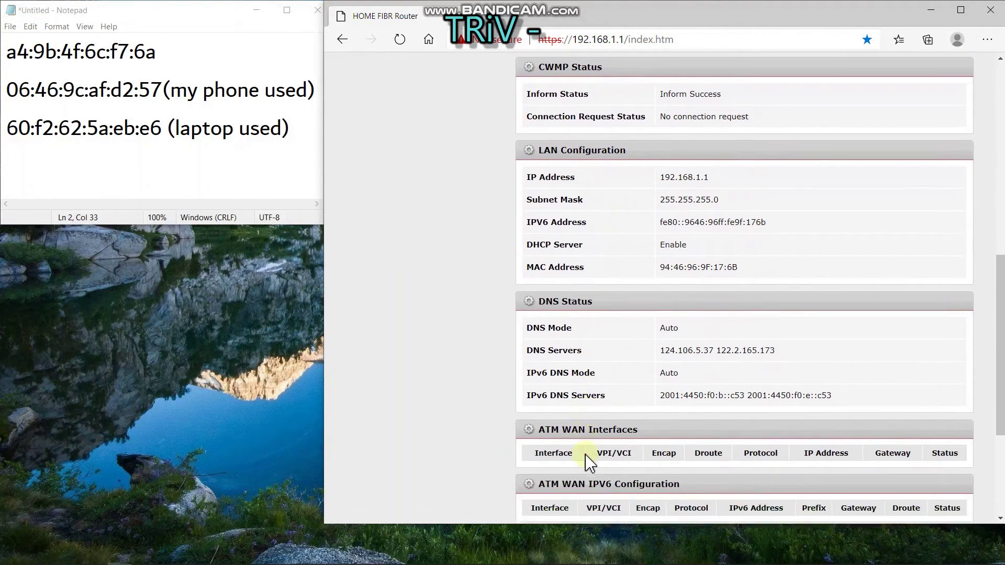
{"action": "scroll", "coordinate": [586, 464], "scroll_direction": "down", "scroll_amount": 2}
{"action": "scroll", "coordinate": [586, 463], "scroll_direction": "up", "scroll_amount": 15}
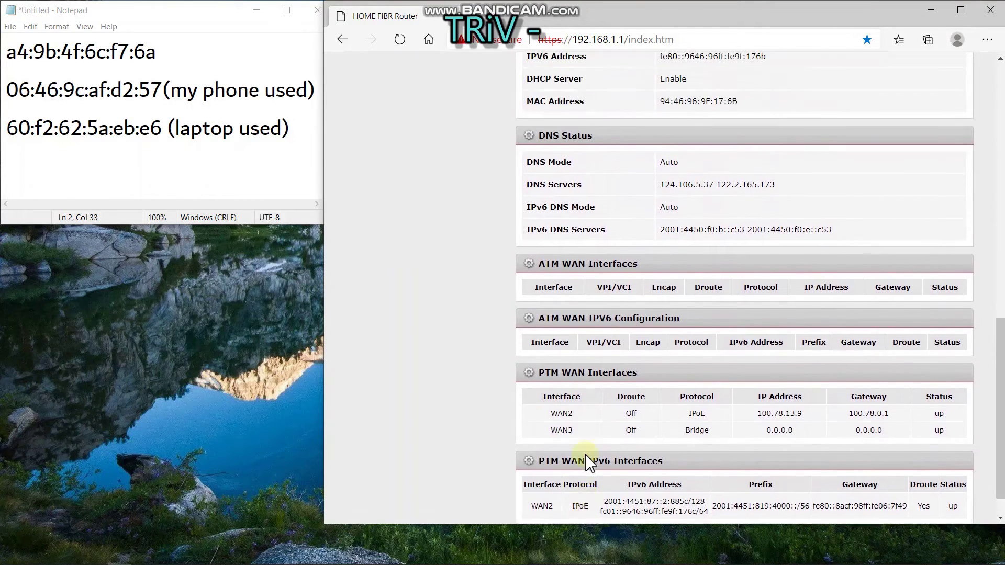
{"action": "scroll", "coordinate": [586, 463], "scroll_direction": "down", "scroll_amount": 1}
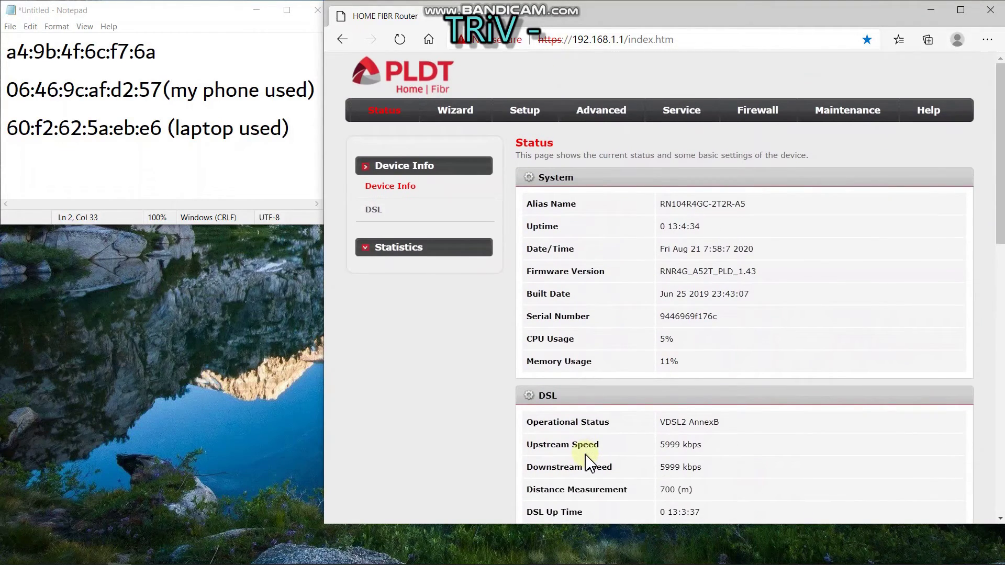
{"action": "left_click", "coordinate": [288, 10]}
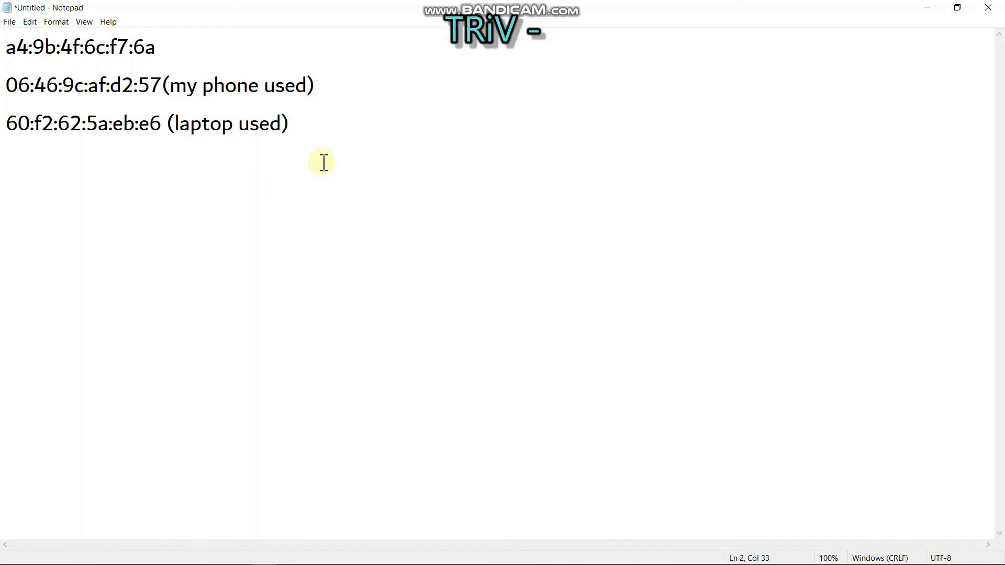
Save the three MAC address lines as the text file 'mac addresses home used' in Documents
{"action": "left_click_drag", "start_coordinate": [308, 131], "coordinate": [4, 30]}
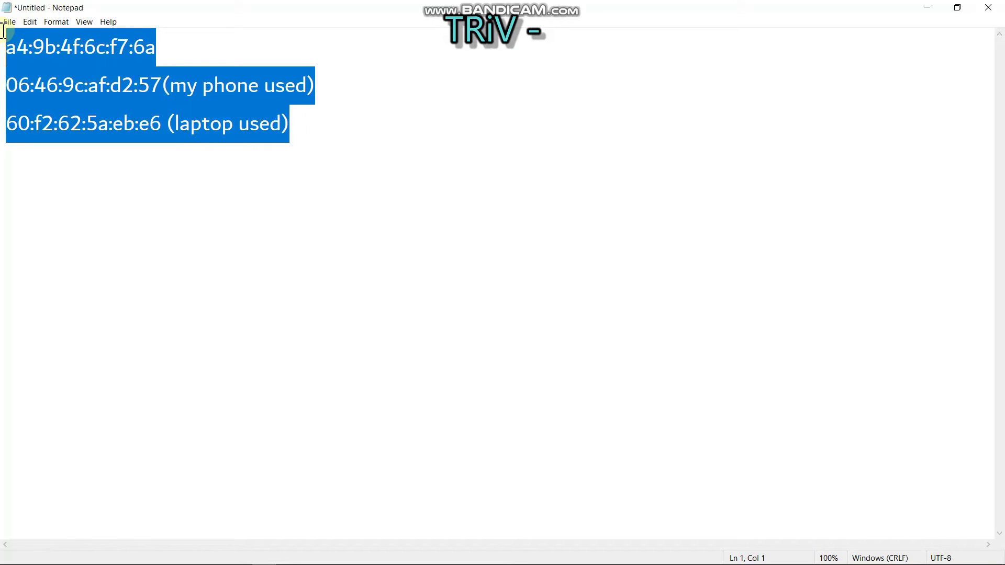
{"action": "left_click", "coordinate": [10, 21]}
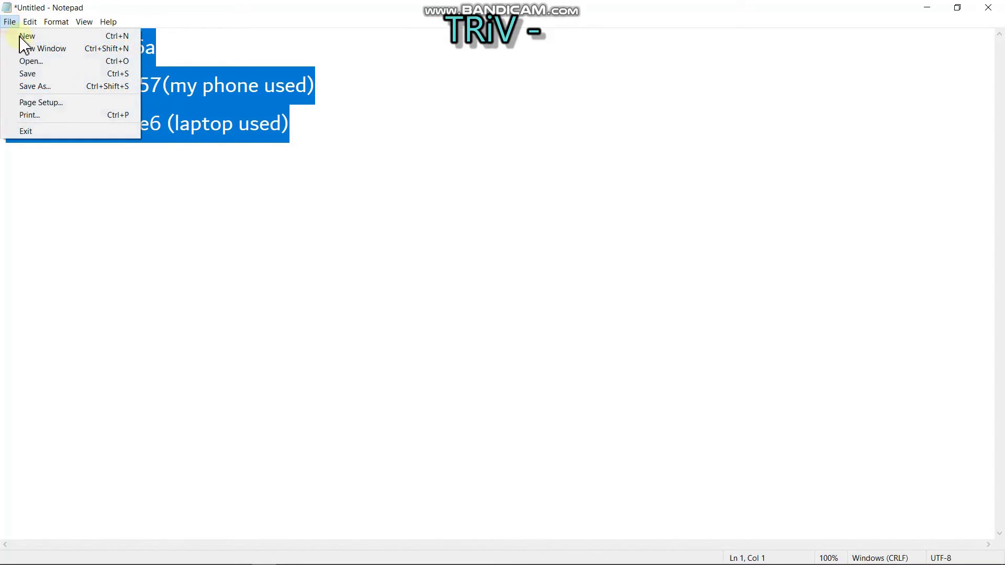
{"action": "left_click", "coordinate": [41, 86]}
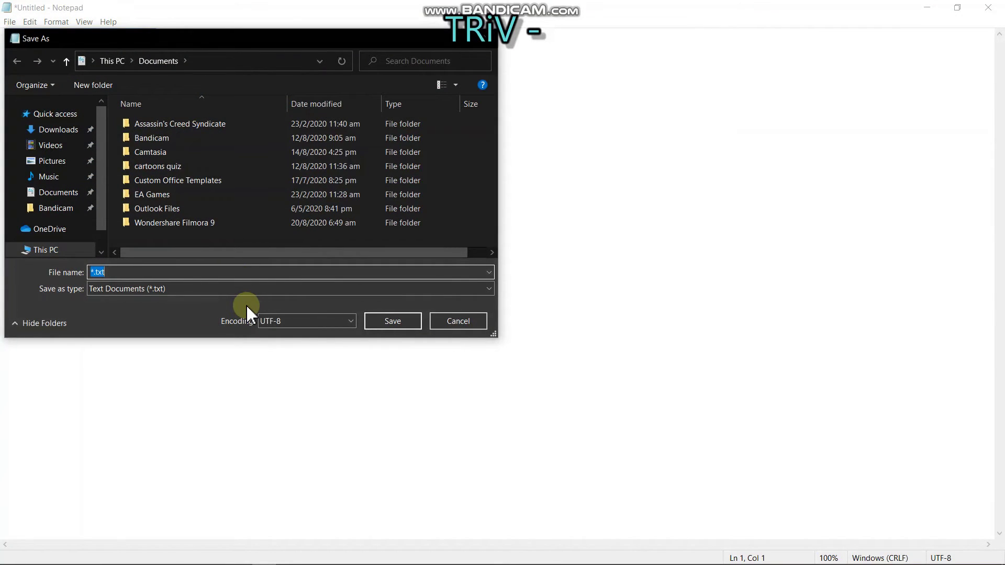
{"action": "type", "text": "mac addresses"}
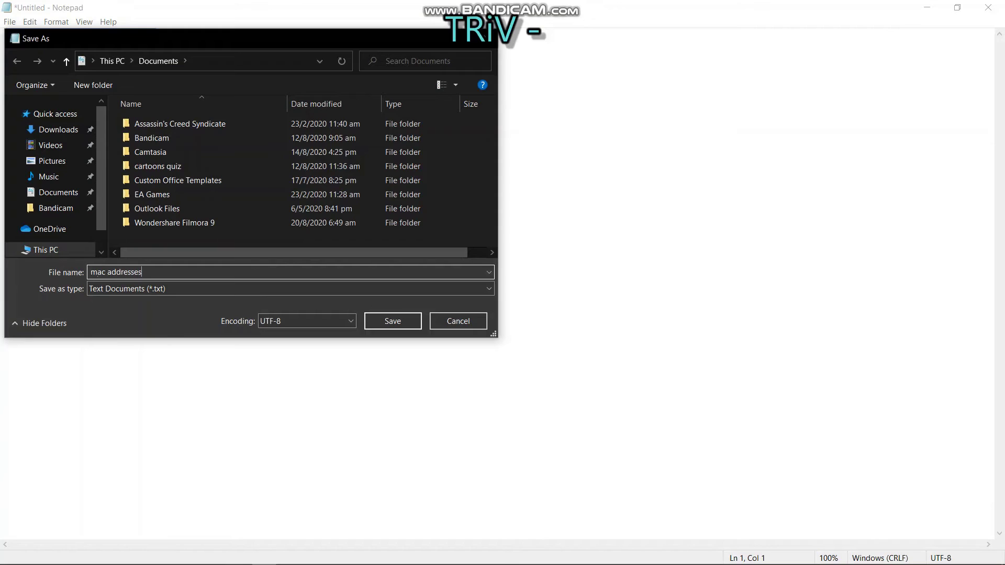
{"action": "type", "text": " home use"}
{"action": "left_click", "coordinate": [399, 329]}
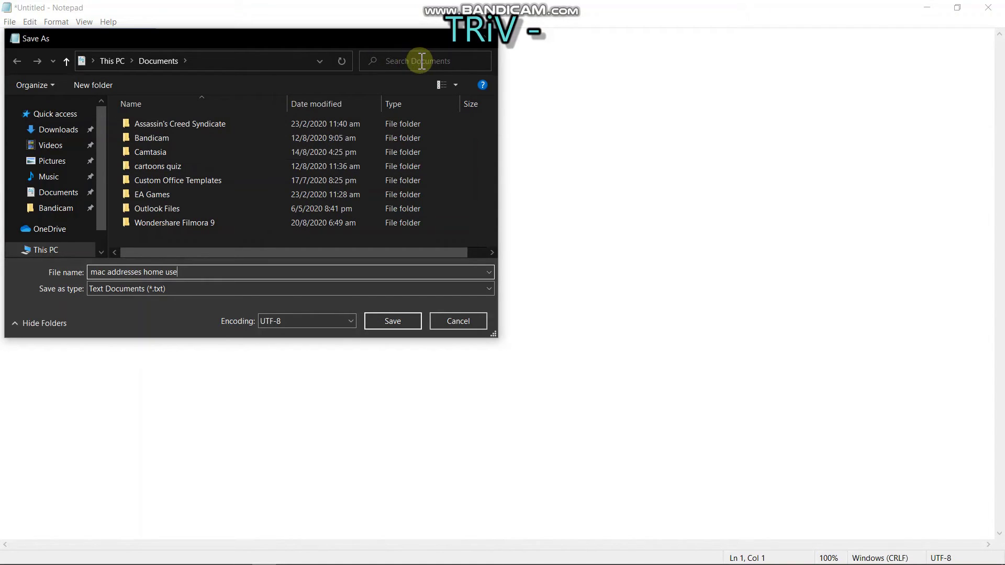
{"action": "type", "text": "e"}
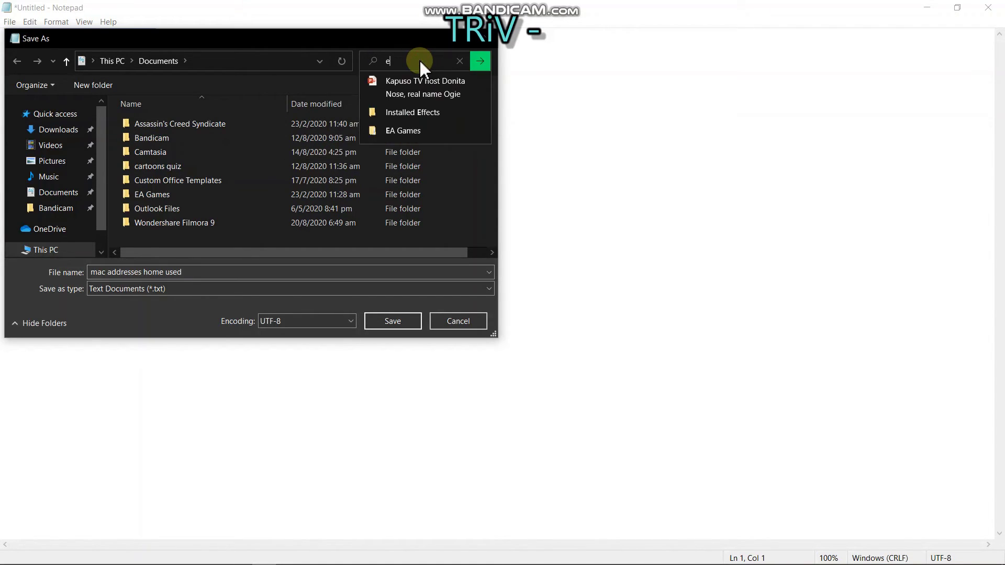
{"action": "key", "text": "BackSpace"}
{"action": "type", "text": "des"}
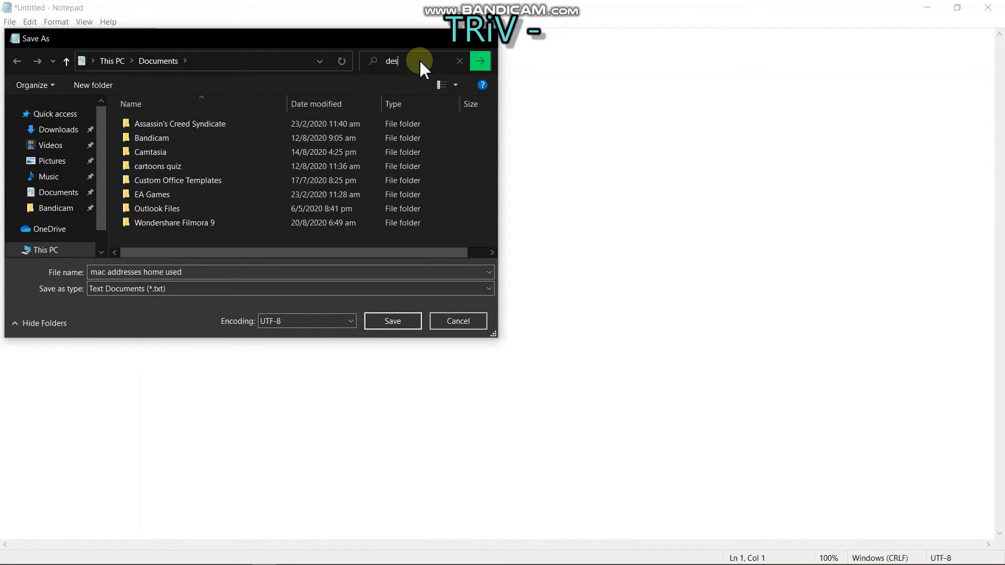
{"action": "type", "text": "ktop"}
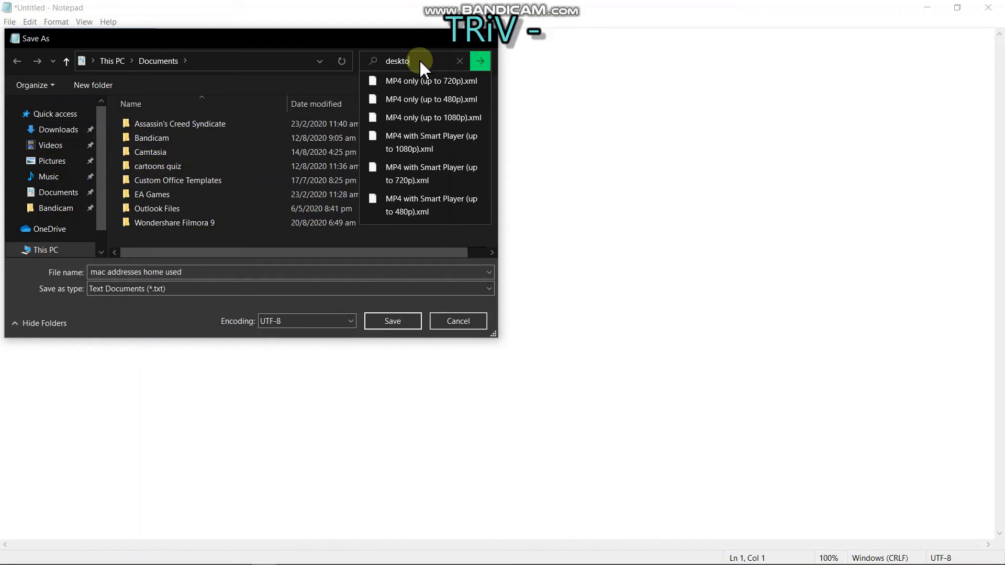
{"action": "key", "text": "BackSpace"}
{"action": "key", "text": "BackSpace"}
{"action": "key", "text": "BackSpace"}
{"action": "key", "text": "BackSpace"}
{"action": "key", "text": "BackSpace"}
{"action": "key", "text": "BackSpace"}
{"action": "key", "text": "BackSpace"}
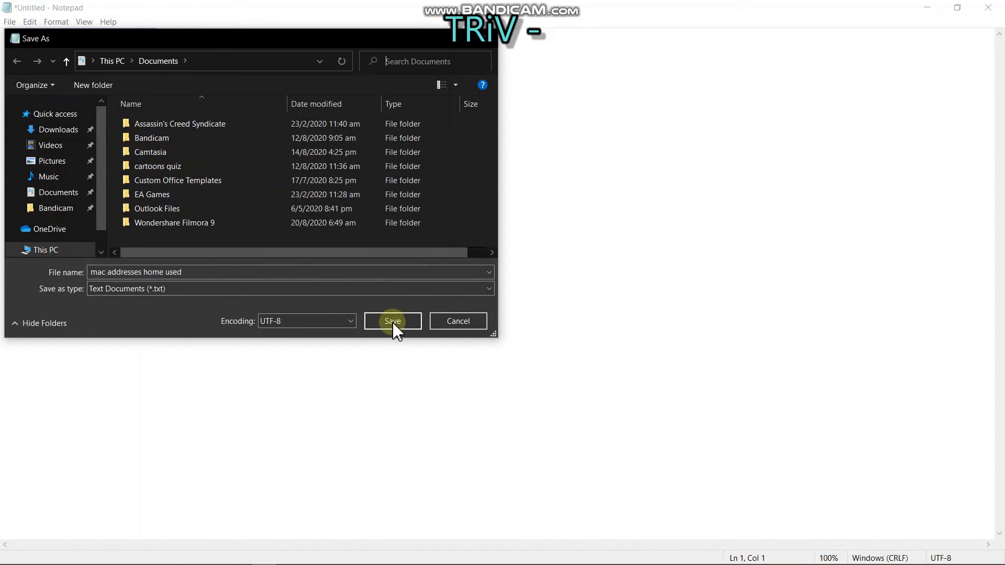
{"action": "left_click", "coordinate": [393, 321]}
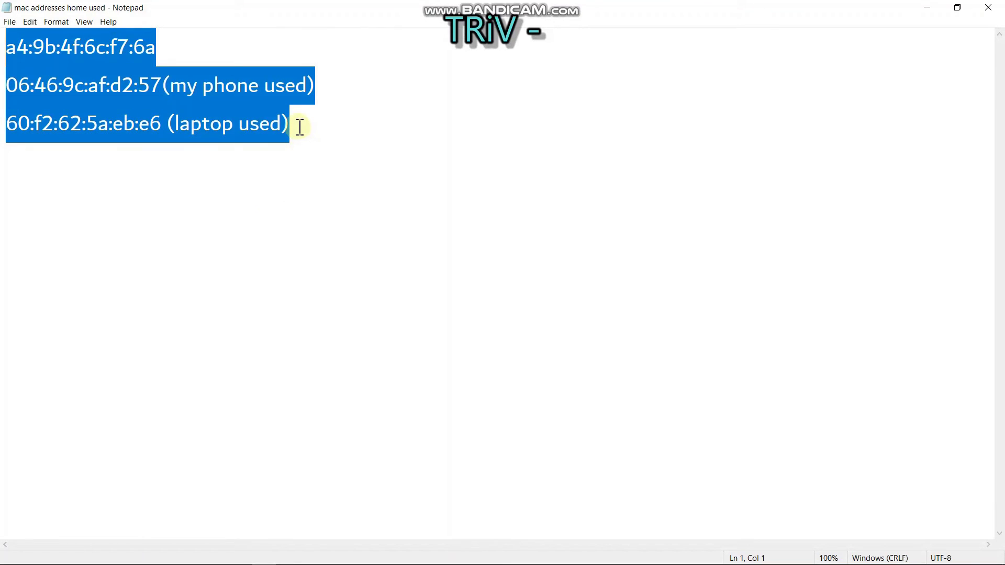
Replace the MAC lines with 'thats it guys,' and 'thats how you lock your pldt router' lines
{"action": "left_click_drag", "start_coordinate": [300, 127], "coordinate": [3, 49]}
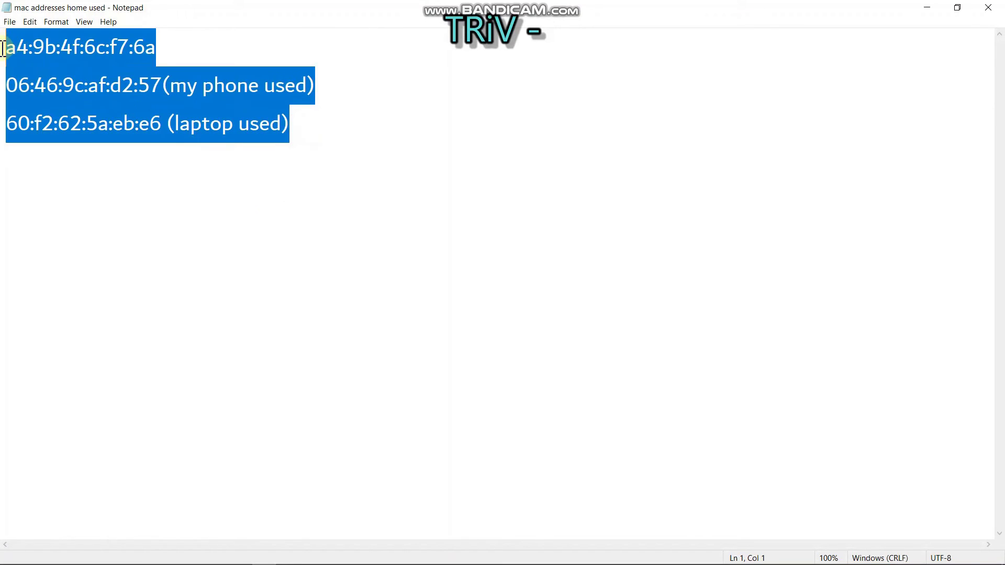
{"action": "key", "text": "BackSpace"}
{"action": "type", "text": "thast"}
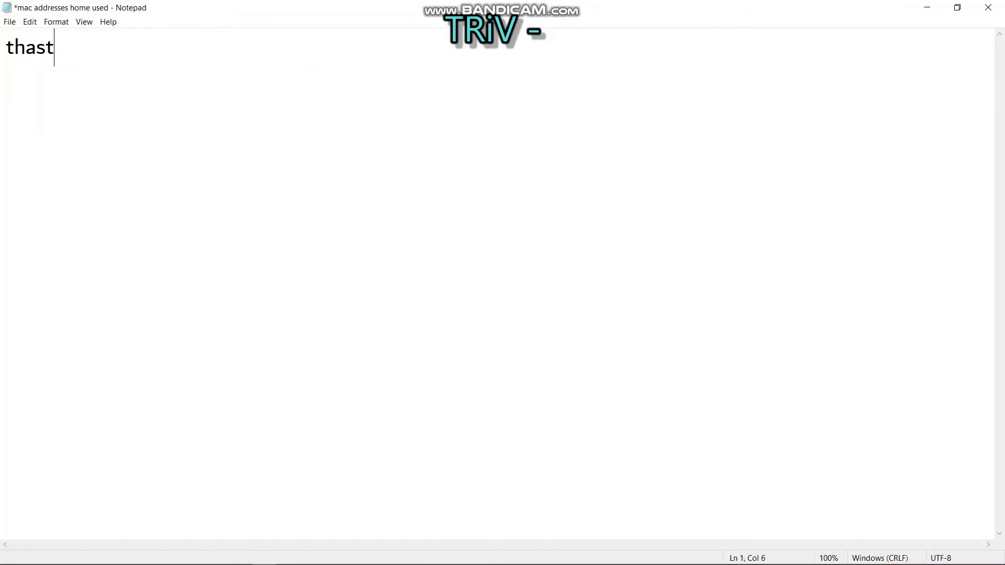
{"action": "key", "text": "BackSpace"}
{"action": "key", "text": "BackSpace"}
{"action": "type", "text": "ts it guys"}
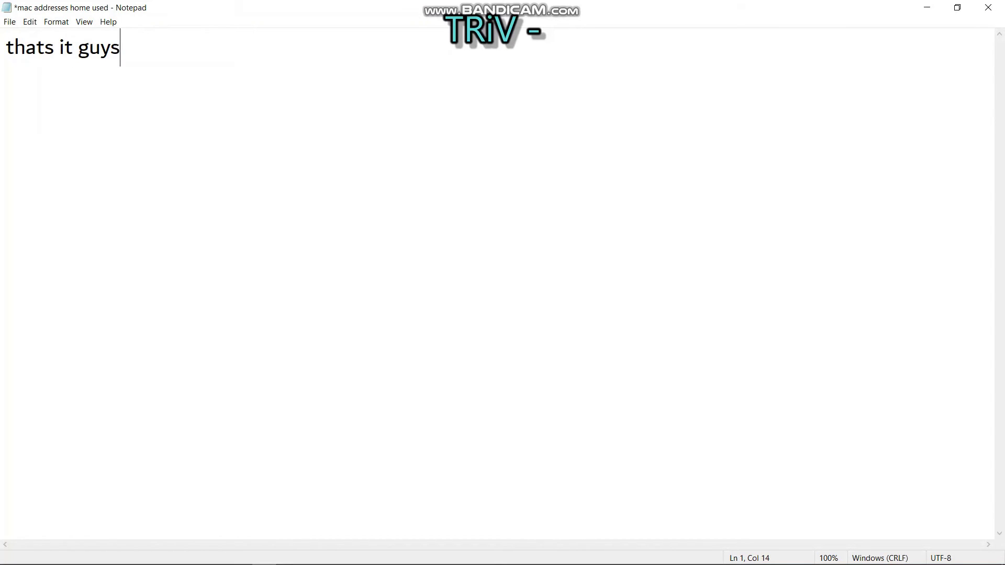
{"action": "type", "text": ","}
{"action": "key", "text": "Return"}
{"action": "key", "text": "Return"}
{"action": "type", "text": "thats how you lock your pldt"}
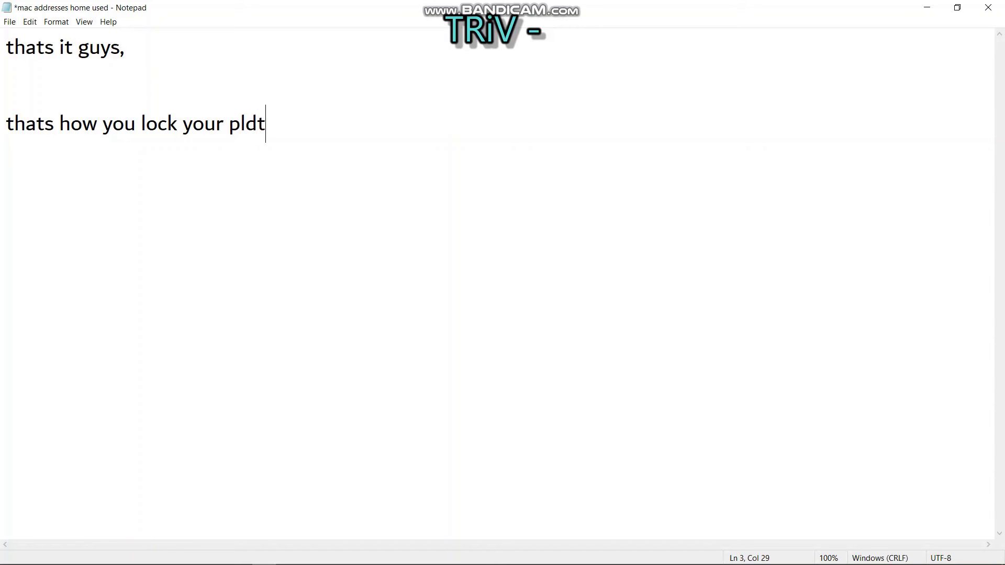
{"action": "type", "text": " router"}
{"action": "key", "text": "Return"}
{"action": "type", "text": "those w"}
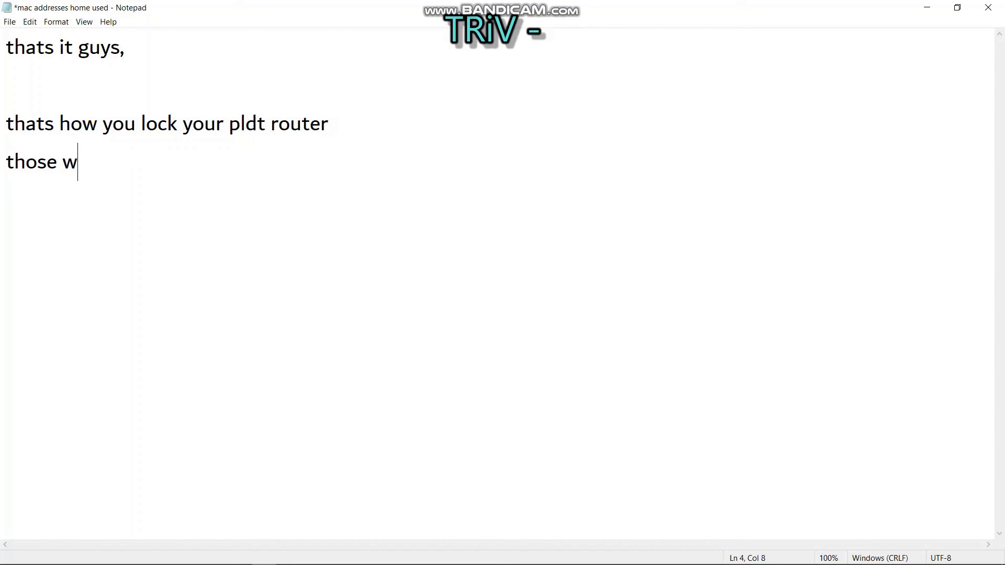
{"action": "type", "text": "ho are only l"}
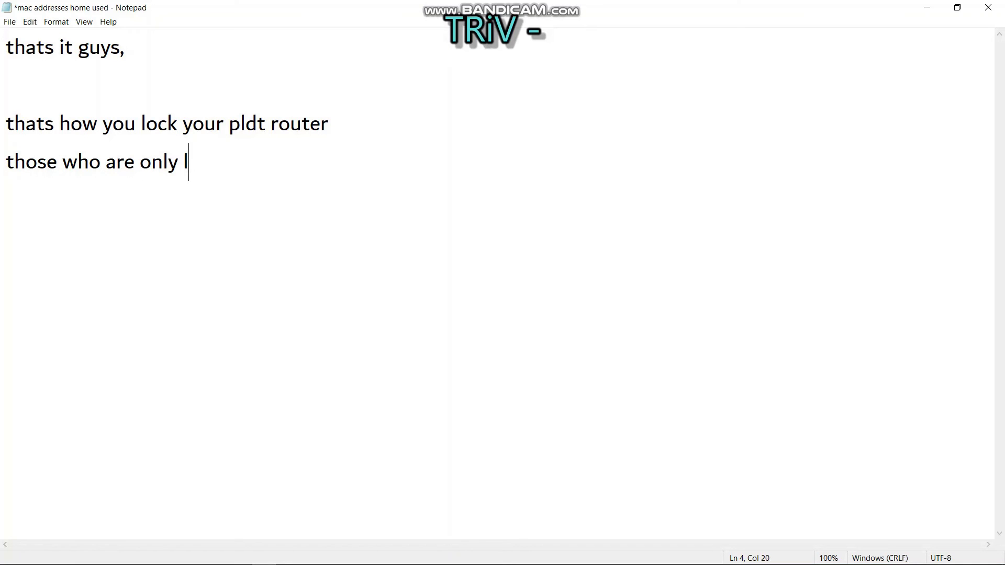
{"action": "type", "text": "isted will be"}
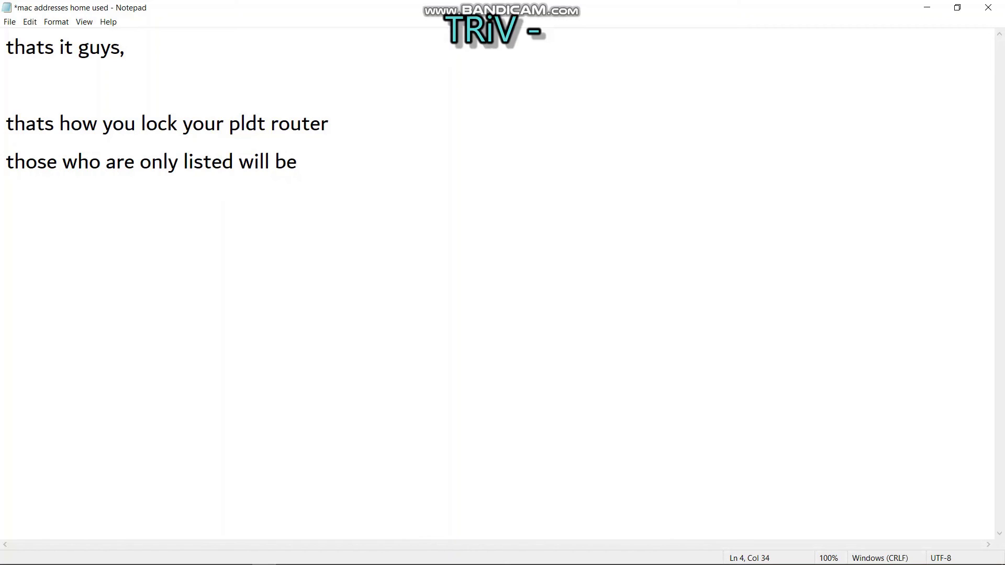
{"action": "type", "text": " able to "}
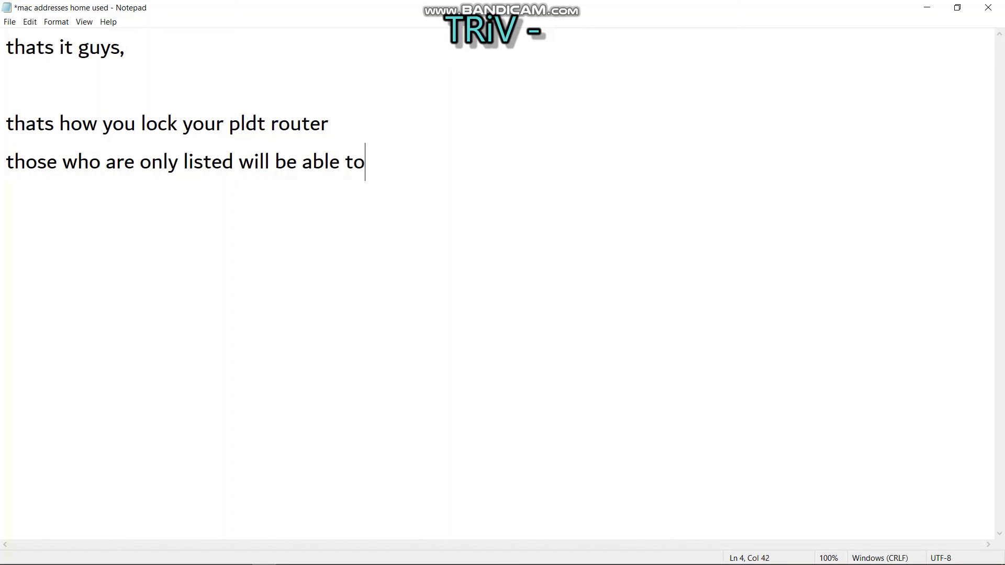
{"action": "type", "text": "connect"}
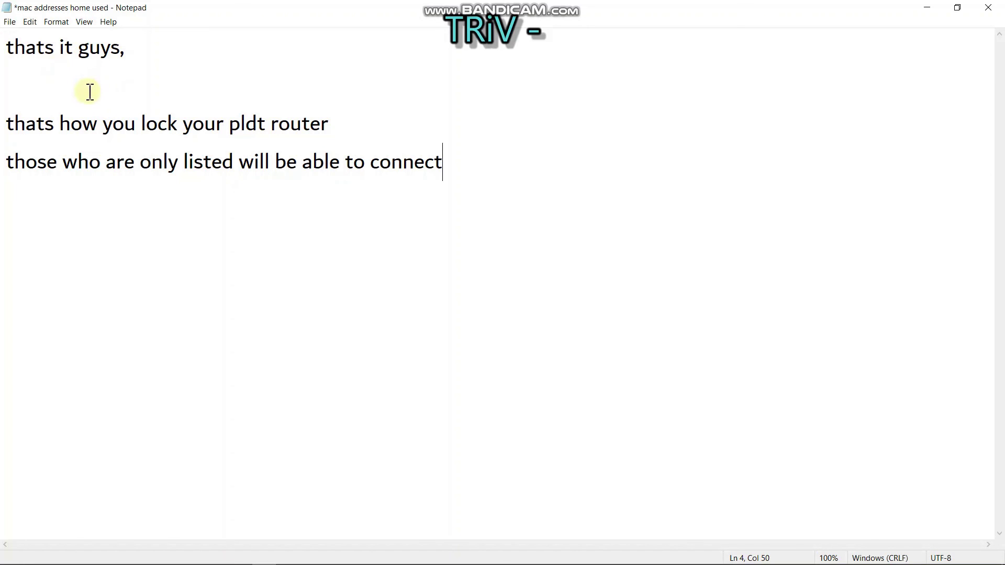
Insert 'allowed' before 'listed' so the last line reads 'only allowed listed will be able to connect'
{"action": "left_click", "coordinate": [184, 162]}
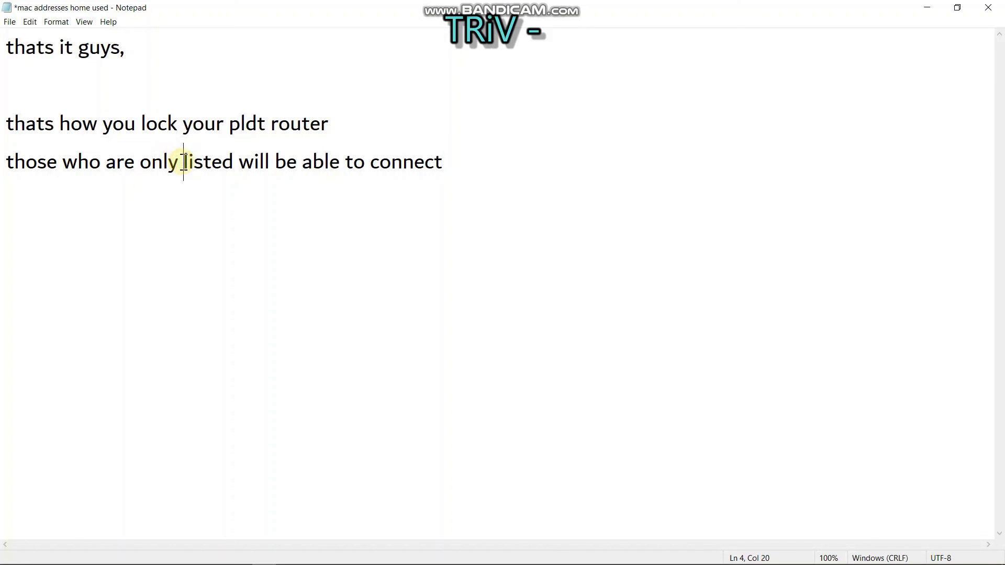
{"action": "type", "text": "allowed"}
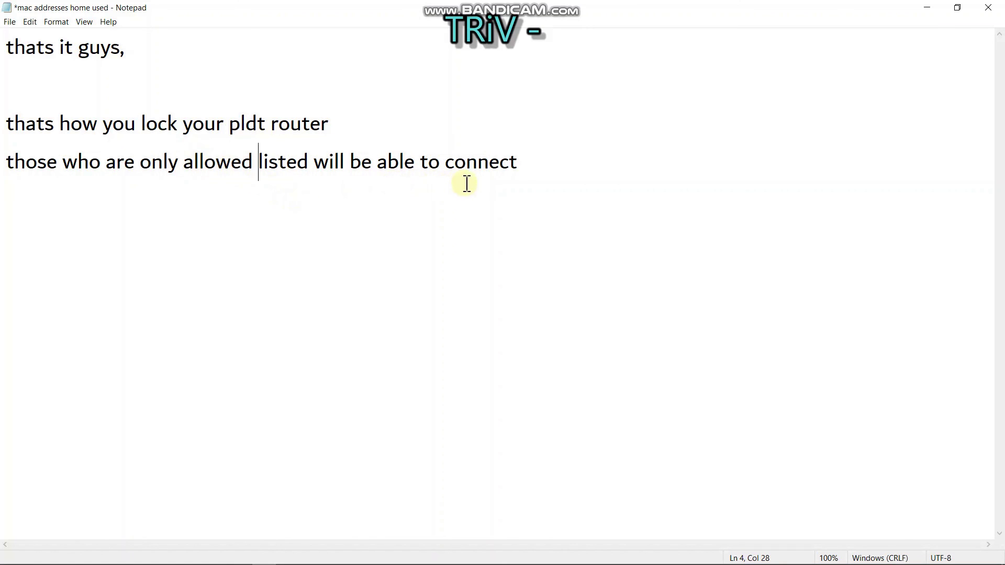
{"action": "left_click", "coordinate": [536, 167]}
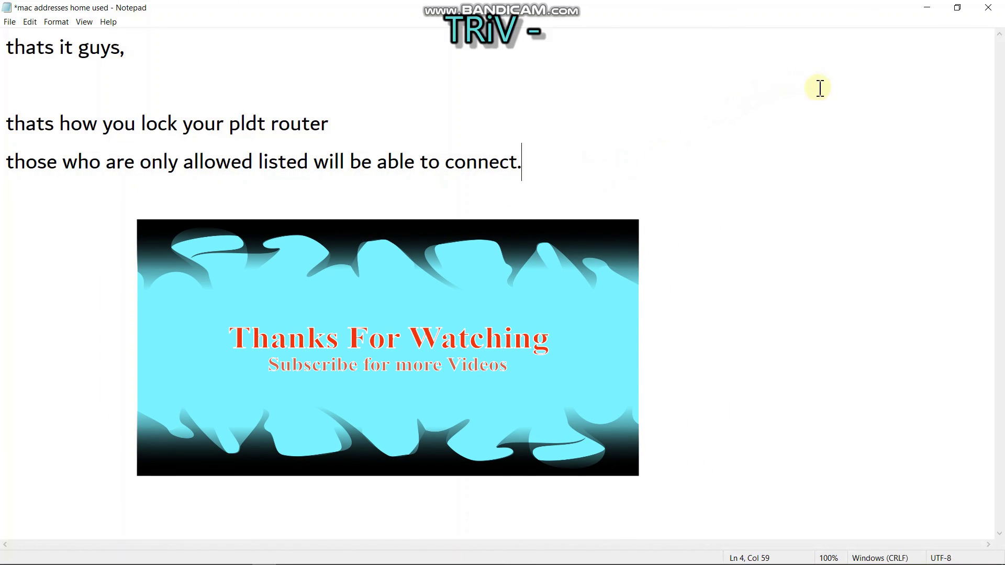
{"action": "mouse_move", "coordinate": [951, 563]}
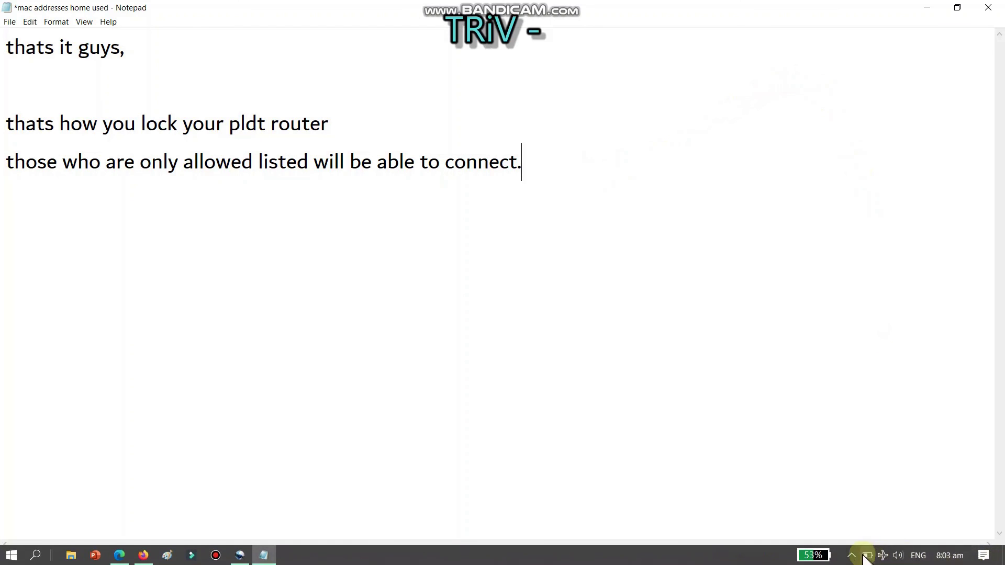